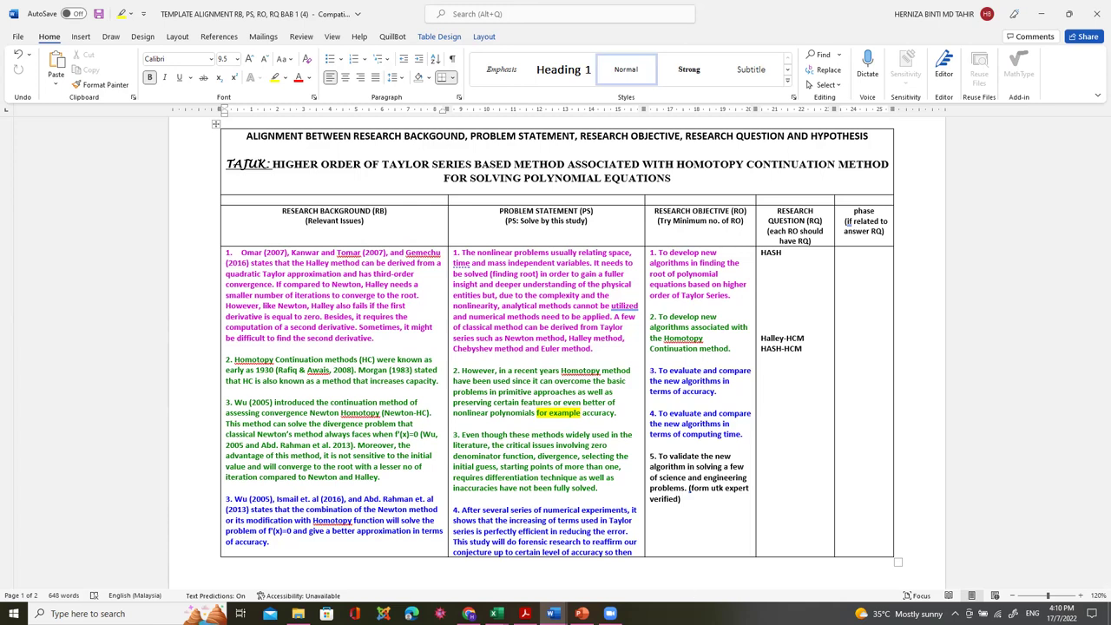
Step: Switch to Excel and show the Templat dan Matrik workbook in a maximized window
mouse_move(495, 614)
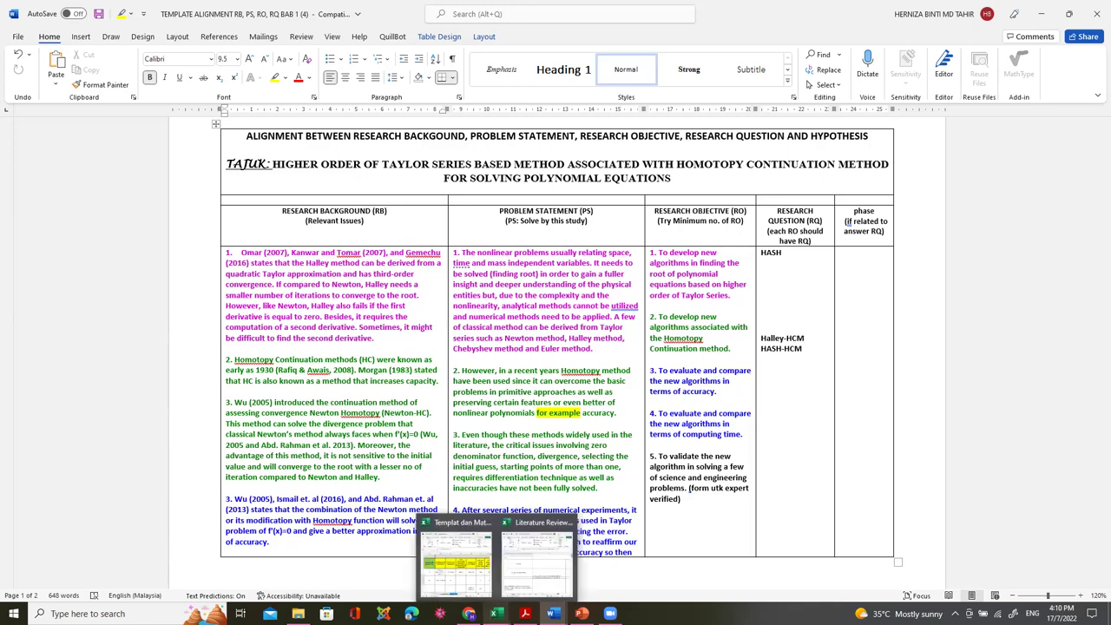
click(477, 590)
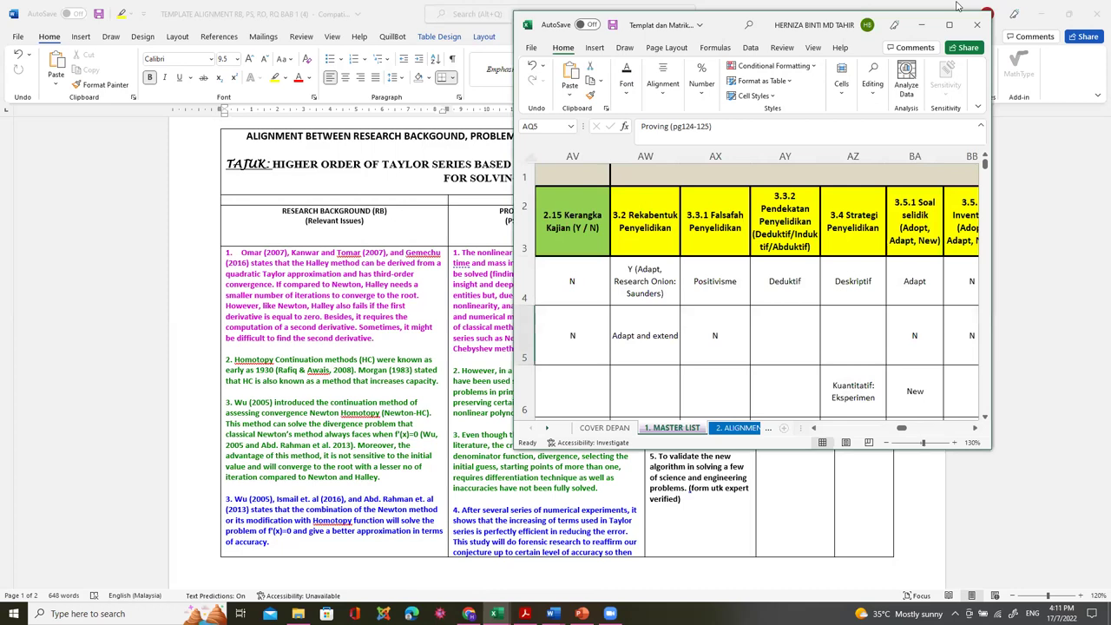
click(949, 25)
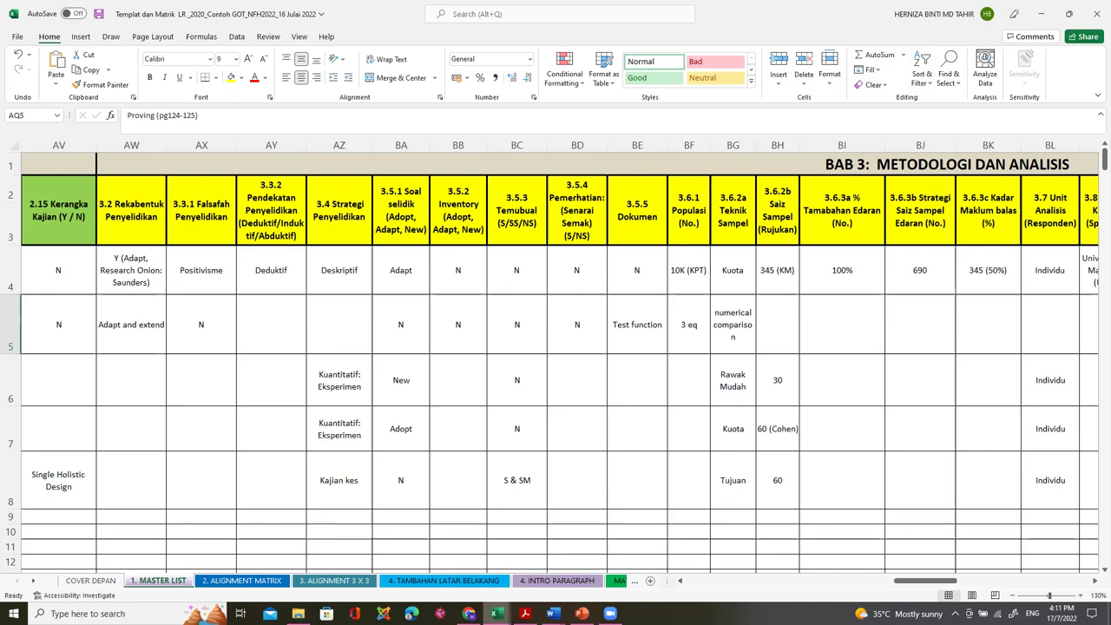
Step: Switch to the Literature Review-gap workbook, maximize it and show Sheet1 from its first column at 80% zoom
mouse_move(496, 614)
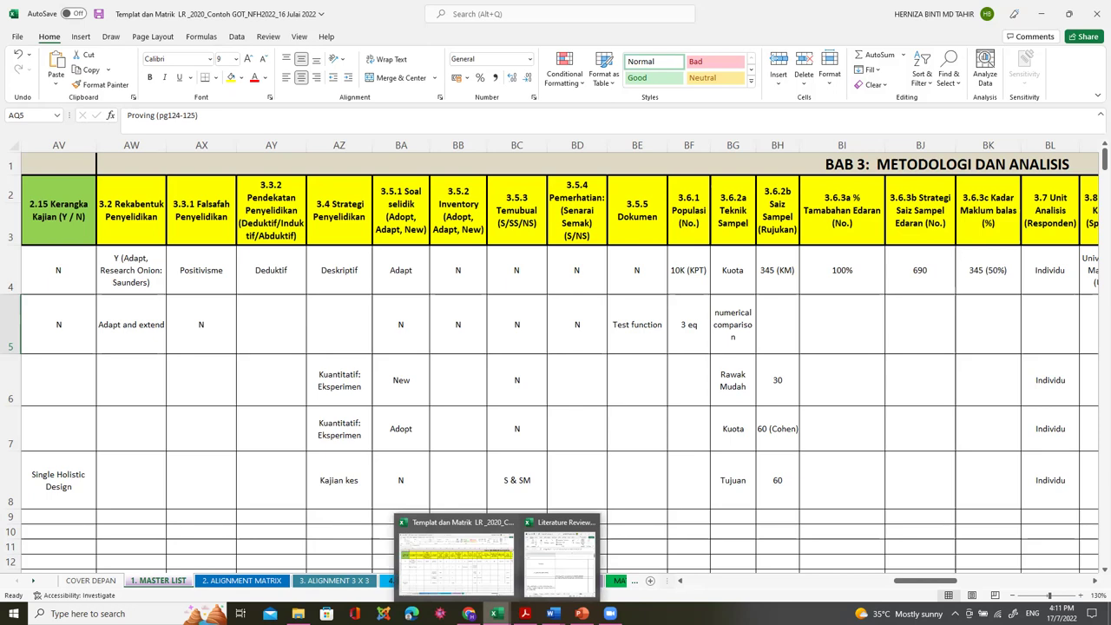
click(560, 560)
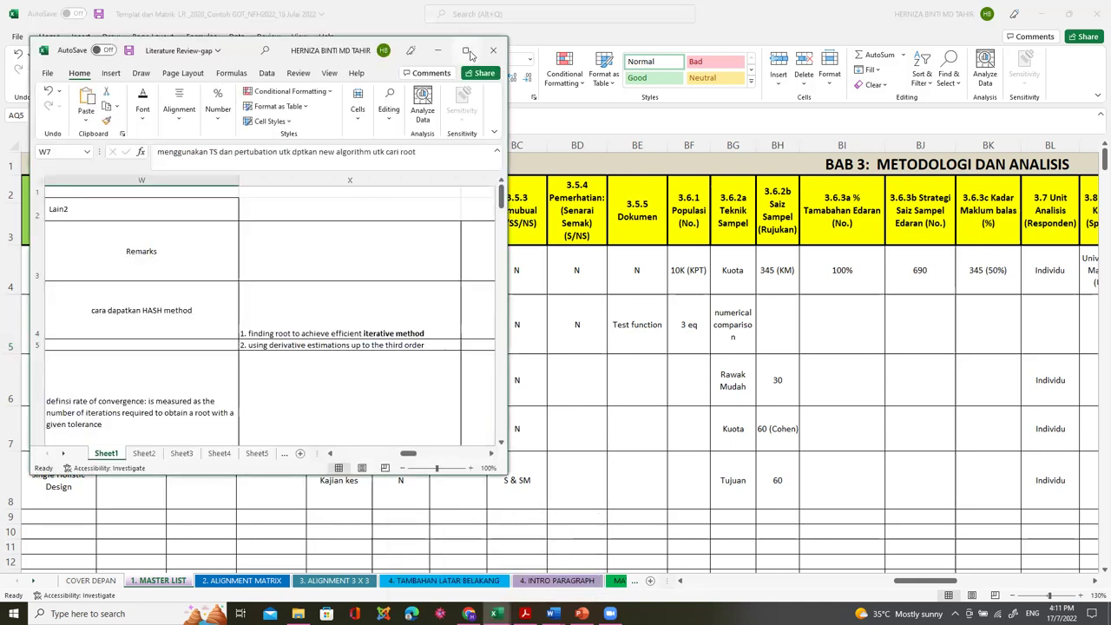
click(470, 55)
scroll(676, 407, down, 1)
scroll(676, 407, up, 1)
click(1009, 595)
click(1009, 595)
drag(847, 584, 683, 583)
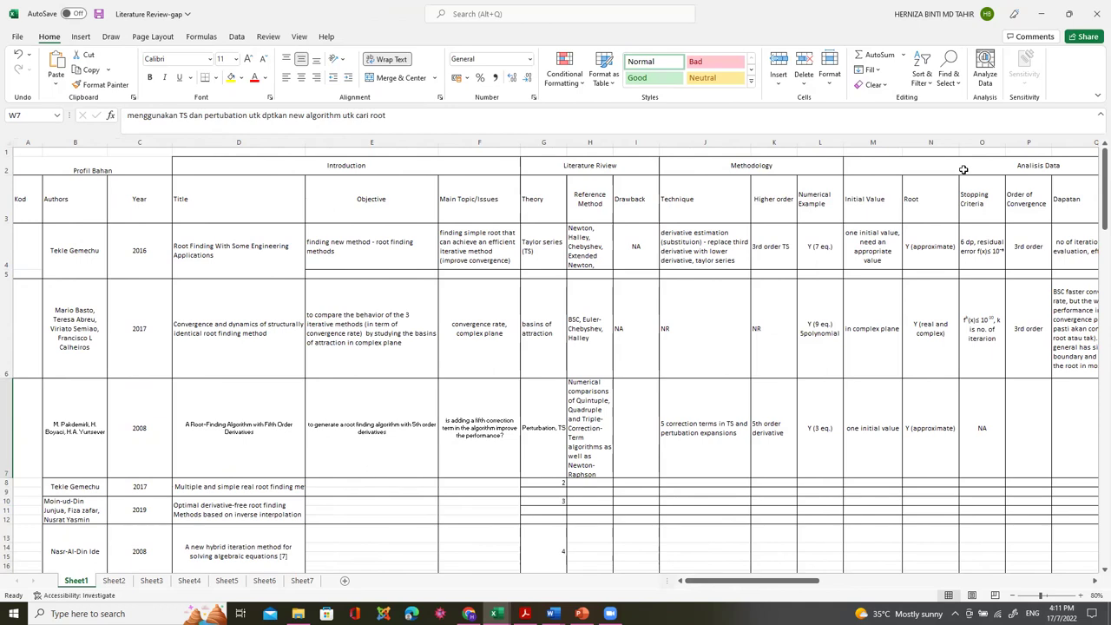
Step: Examine the article rows of the literature matrix and its Drawback, Technique, Higher order and Numerical Example columns
scroll(471, 460, down, 3)
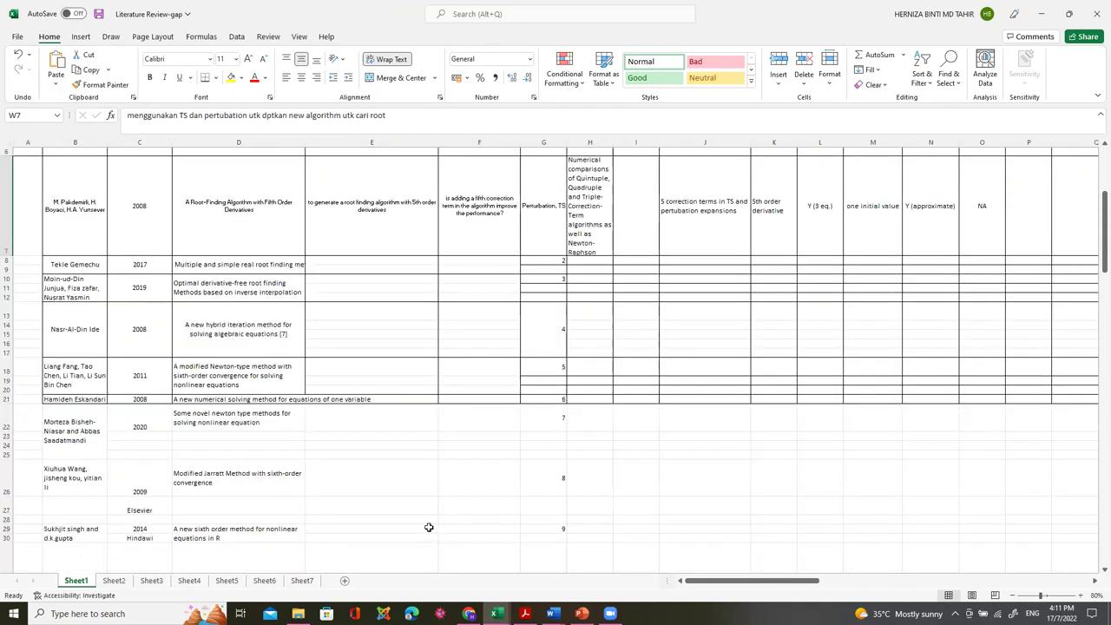
scroll(429, 527, up, 3)
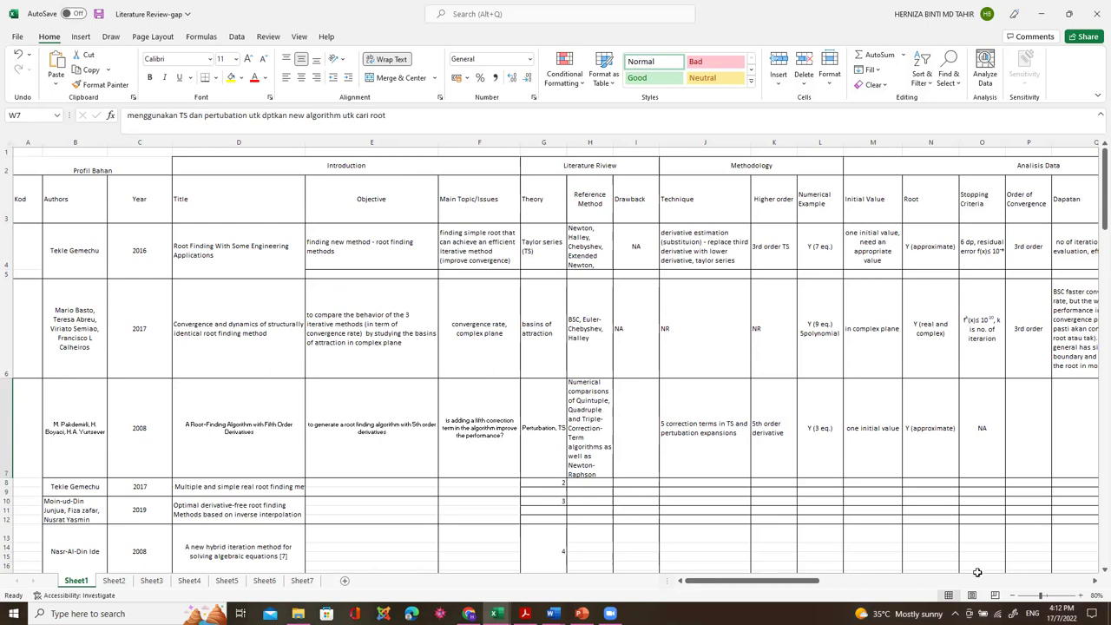
click(1094, 584)
click(1094, 584)
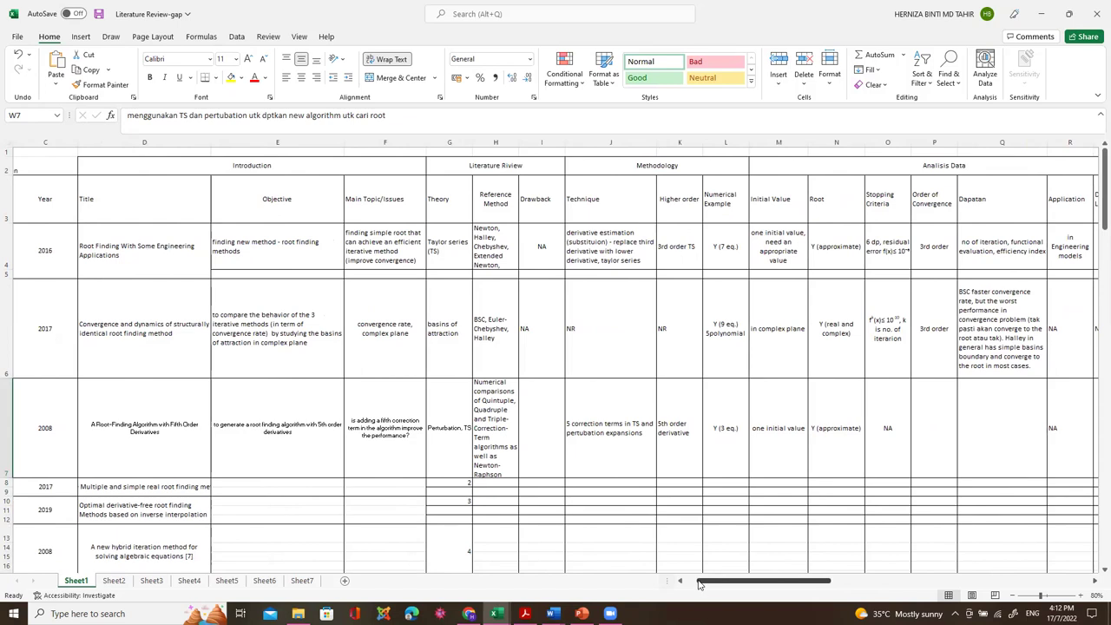
drag(704, 583, 697, 584)
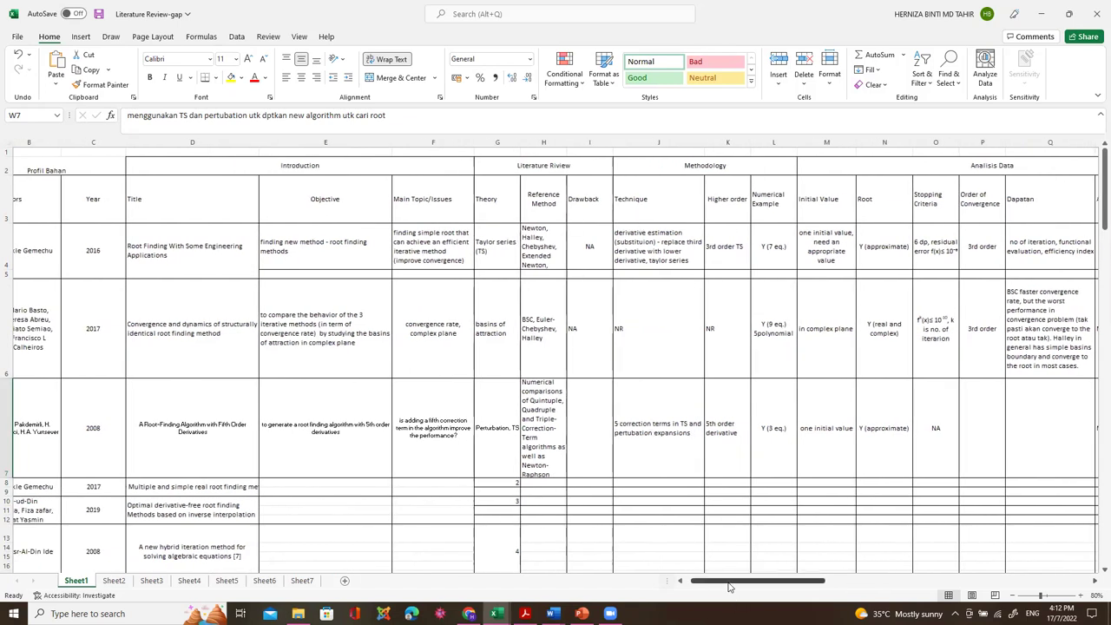
drag(729, 588, 718, 590)
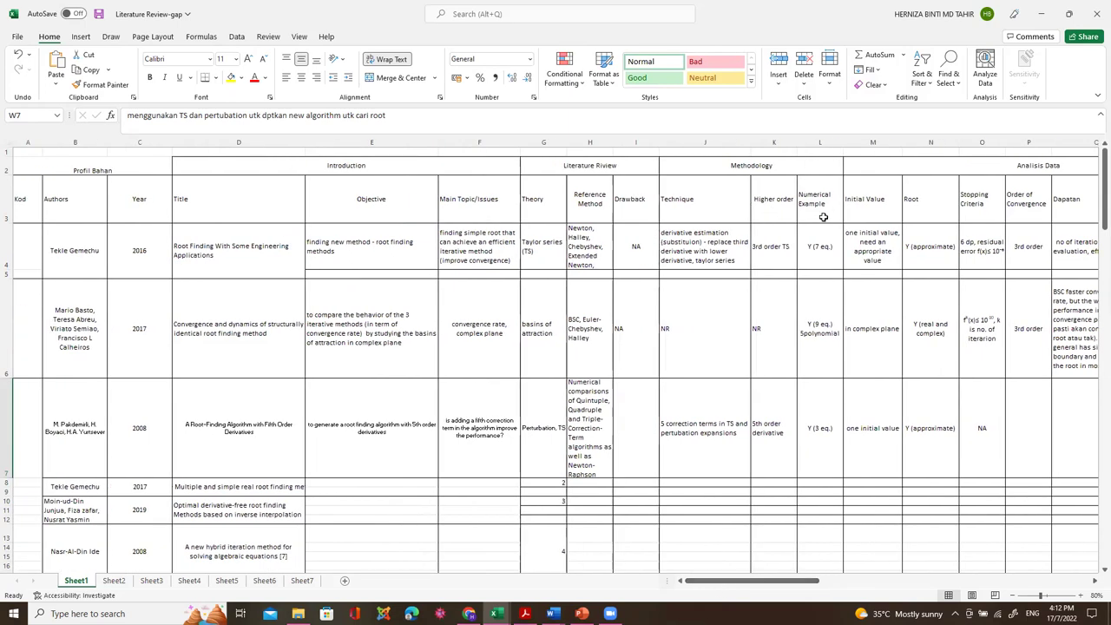
click(789, 167)
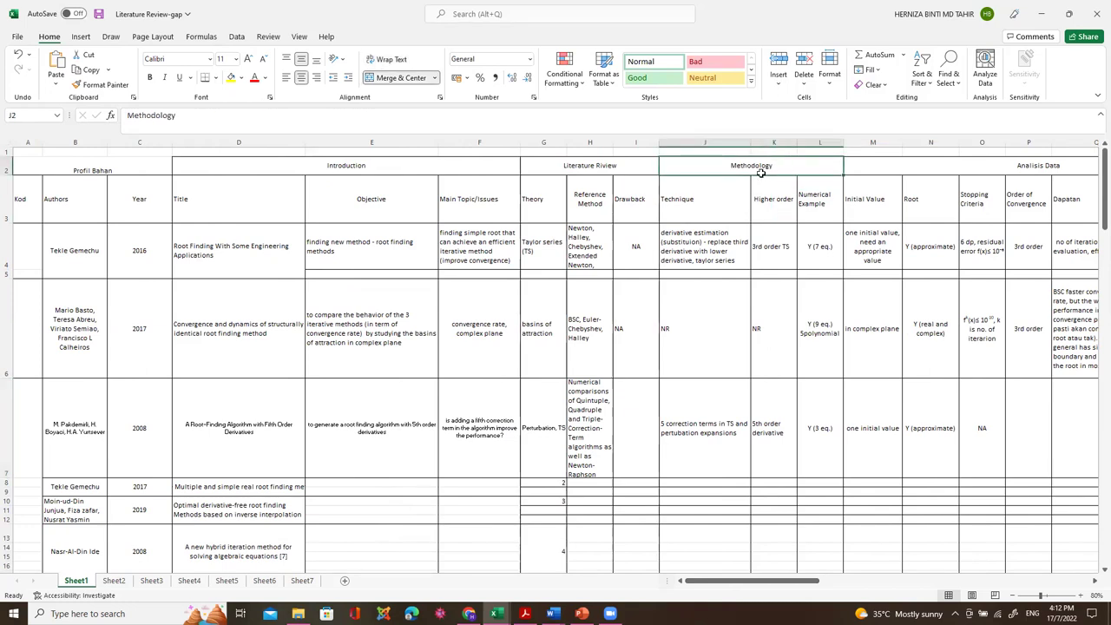
click(719, 198)
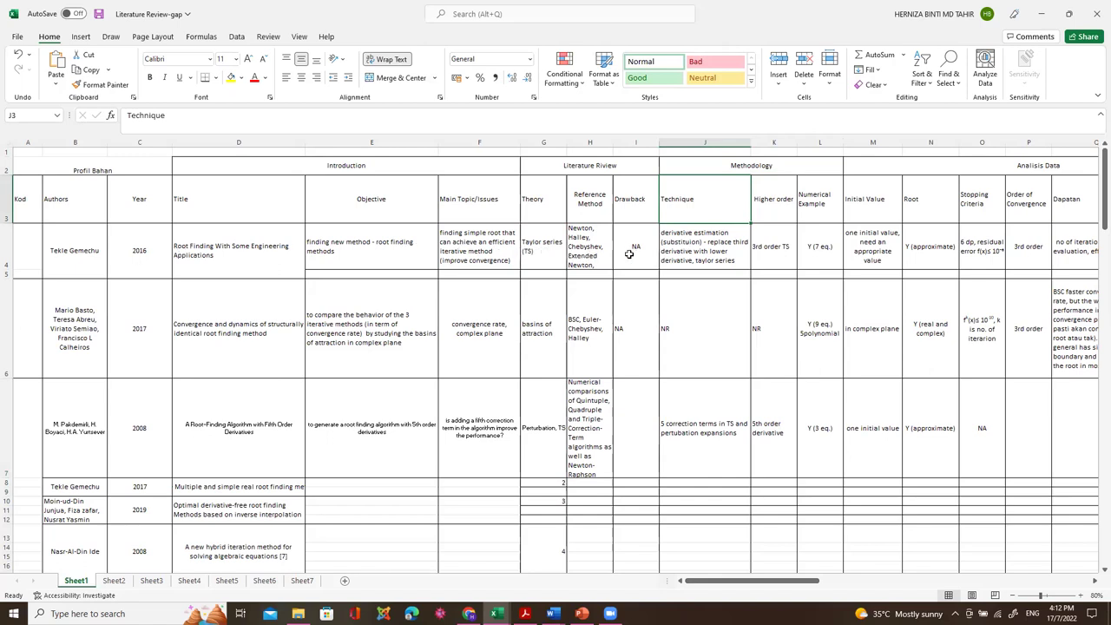
click(616, 199)
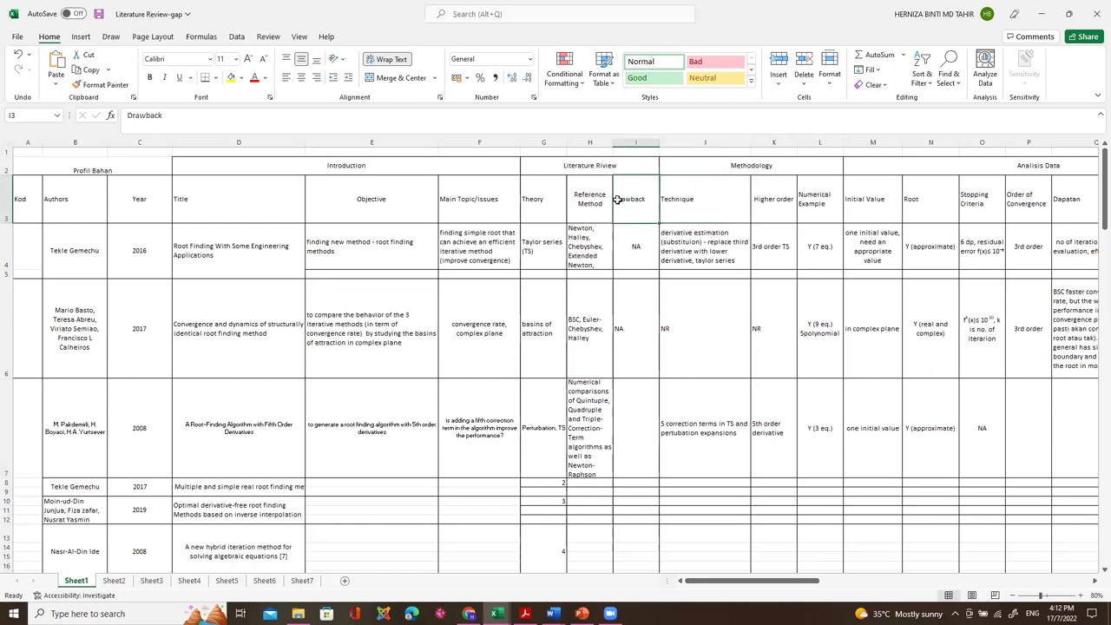
click(788, 205)
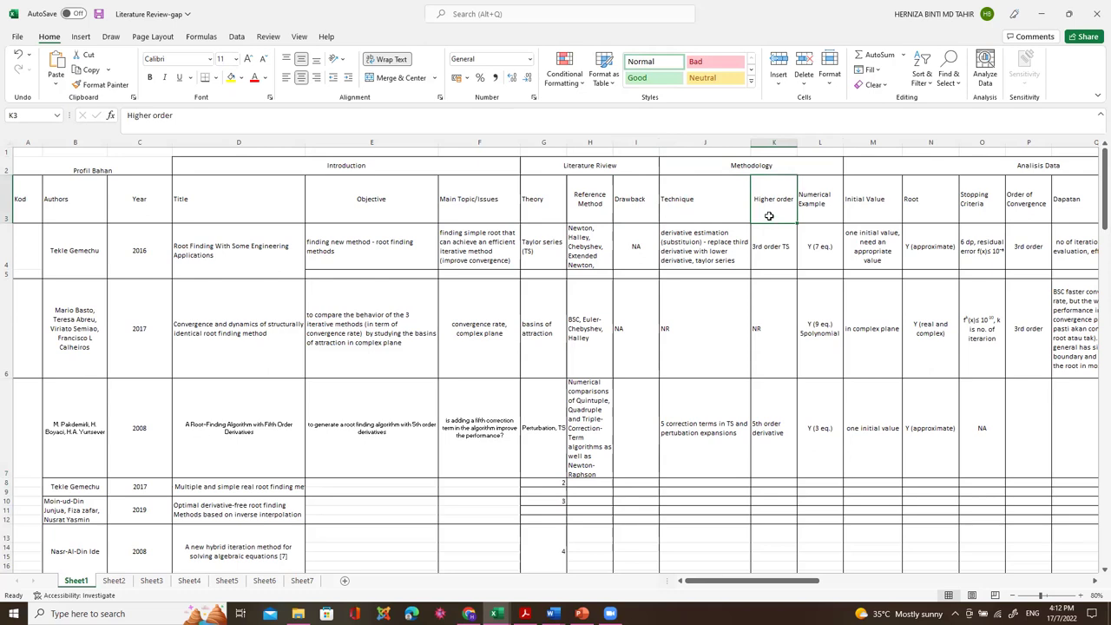
click(736, 218)
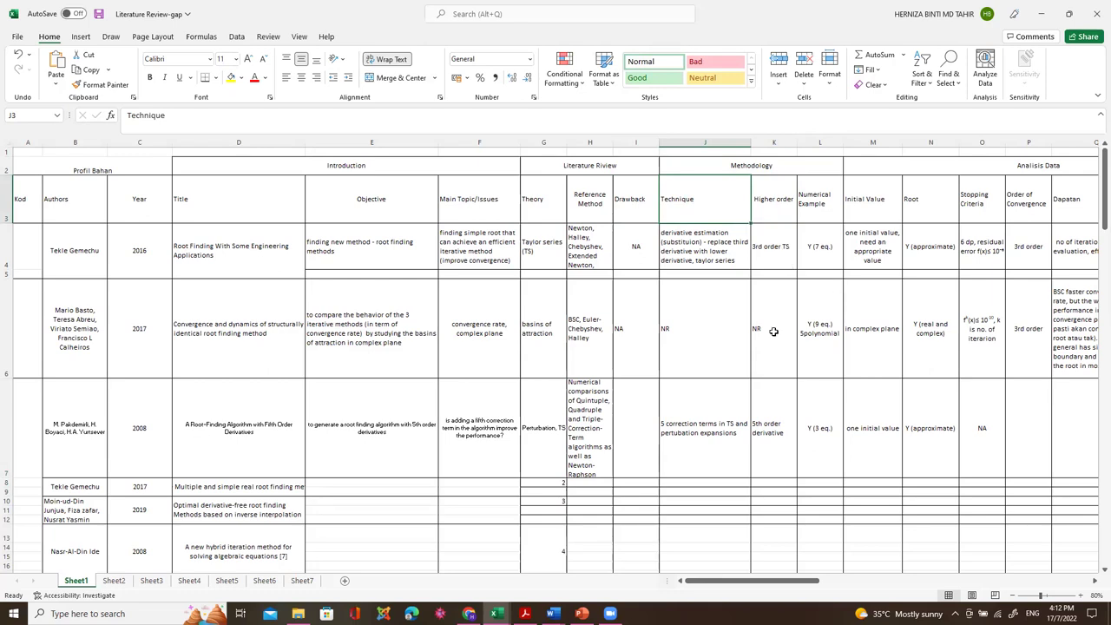
click(765, 258)
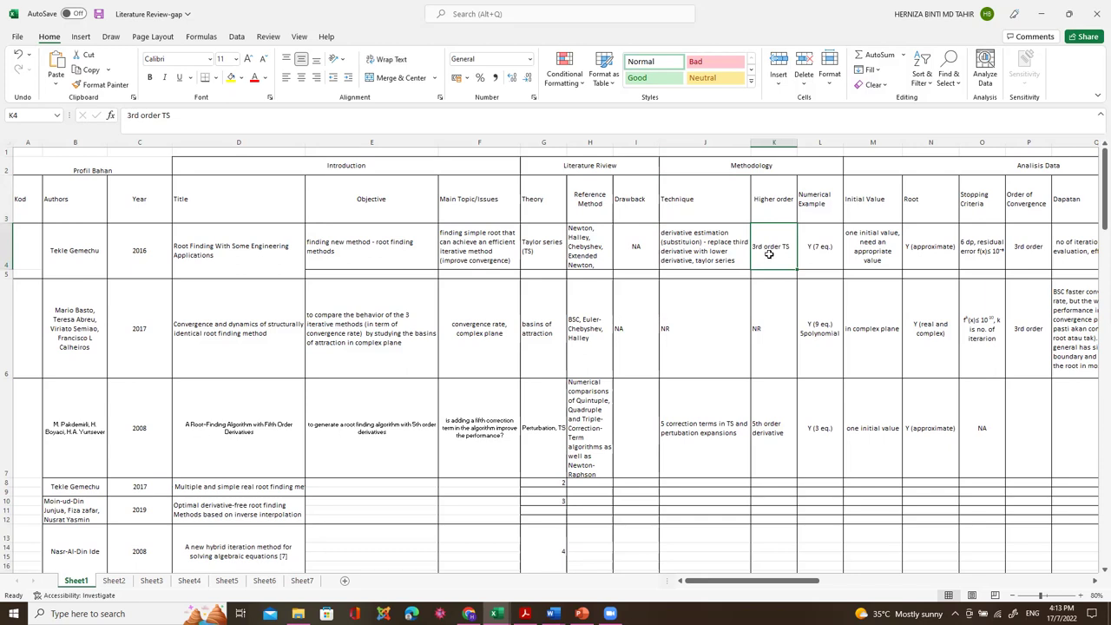
click(822, 256)
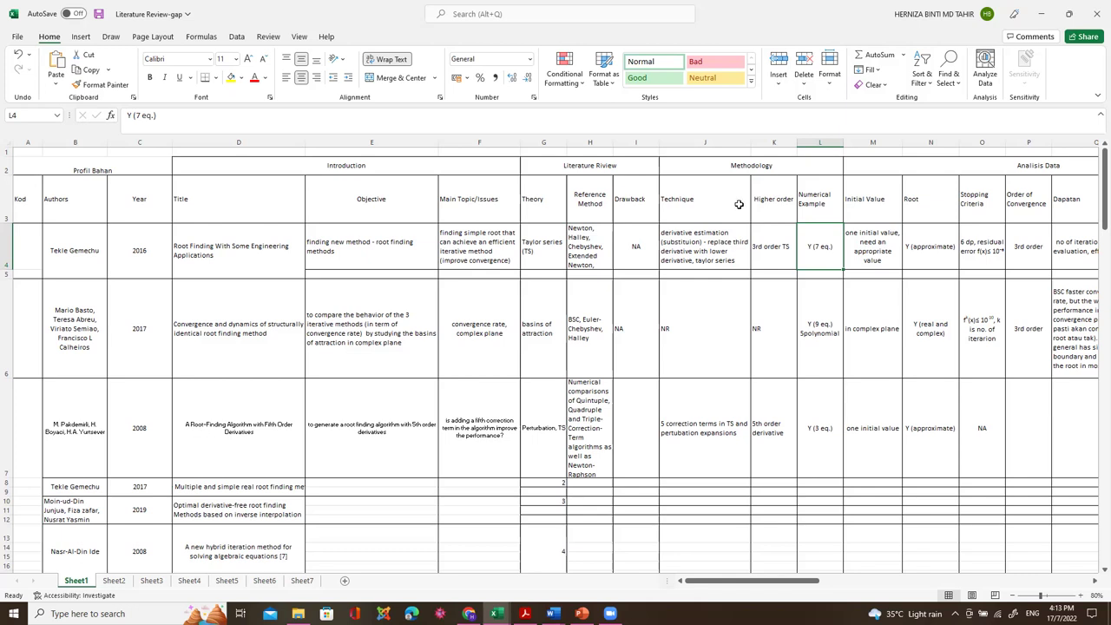
Step: Insert a new column before Initial Value and enter "obj" as its header in M3
drag(840, 141, 847, 140)
click(849, 140)
right_click(849, 141)
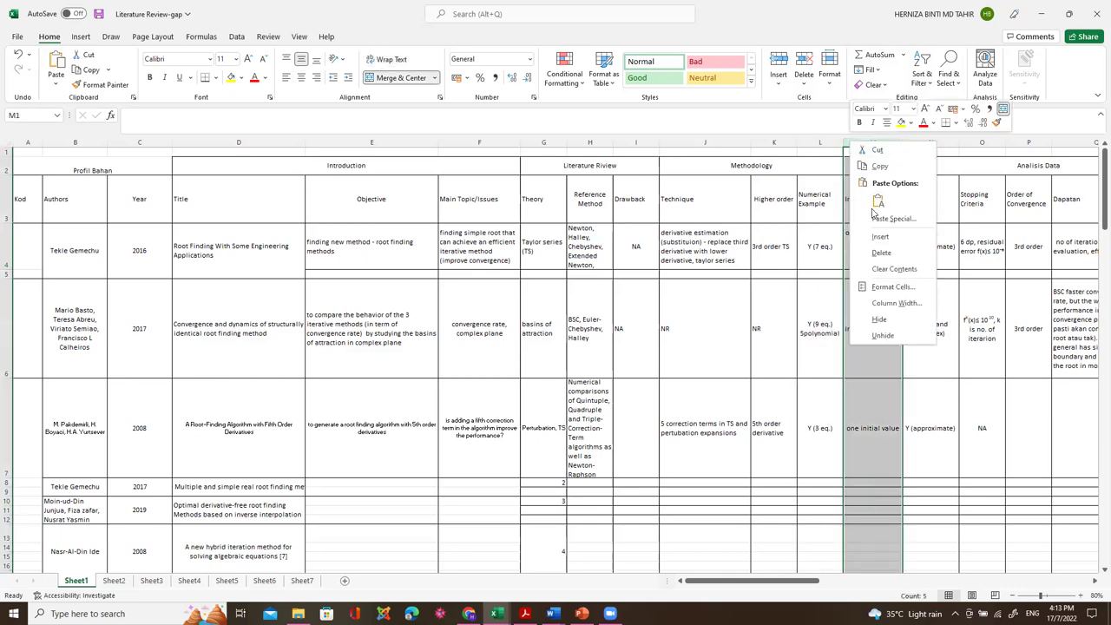
click(878, 237)
click(857, 199)
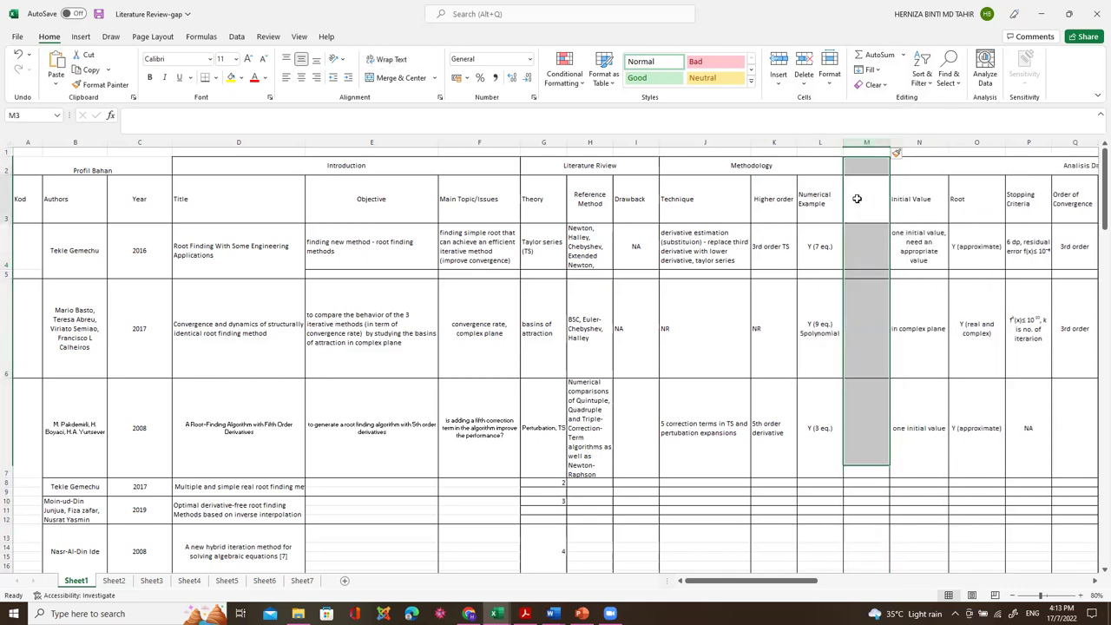
text(obj)
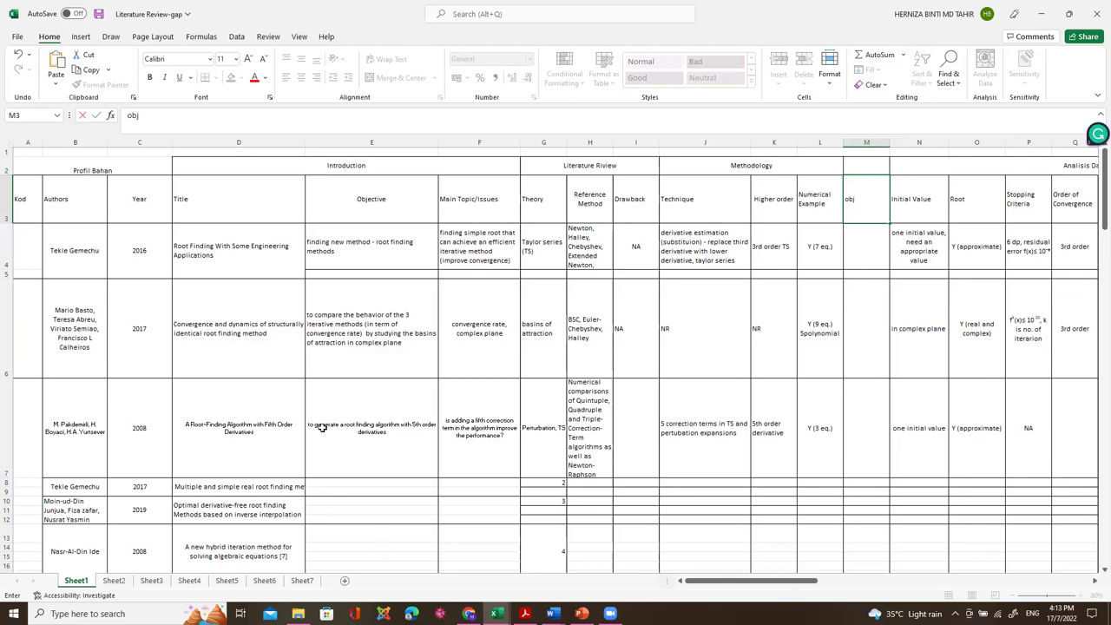
Step: Look at the methodology columns of the Templat dan Matrik workbook for comparison, and return to the Literature Review-gap workbook
drag(789, 584, 808, 584)
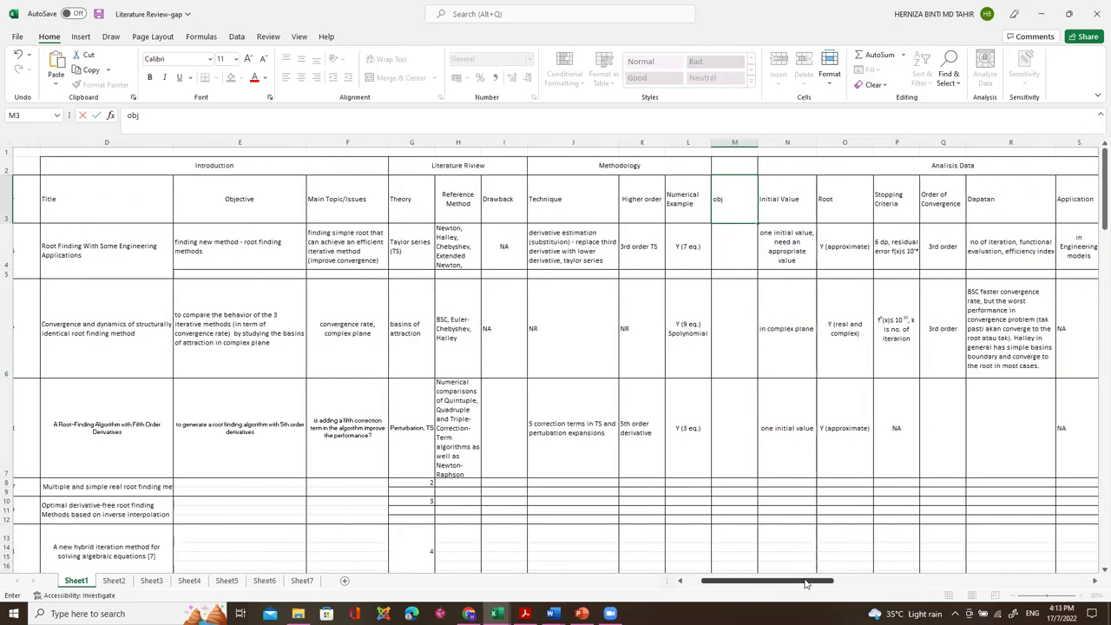
click(494, 614)
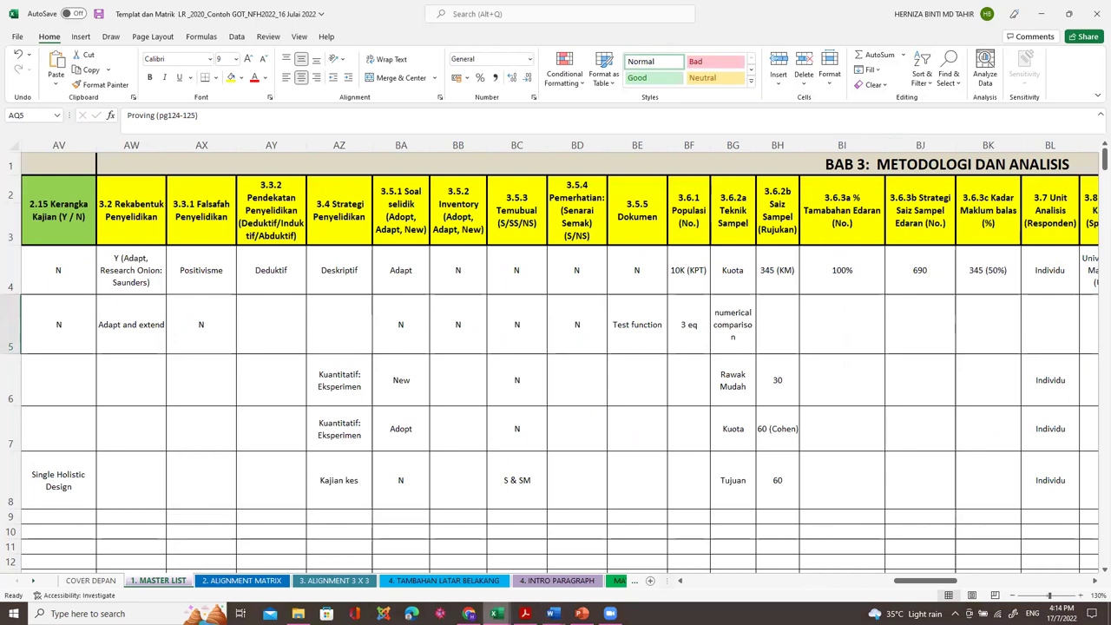
mouse_move(496, 614)
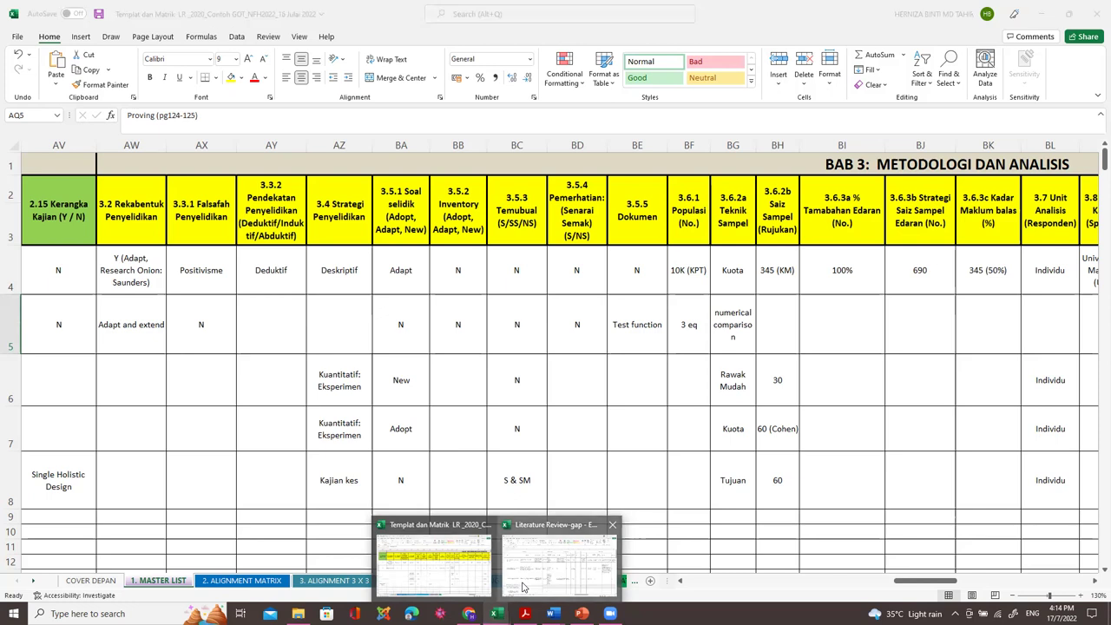
click(523, 587)
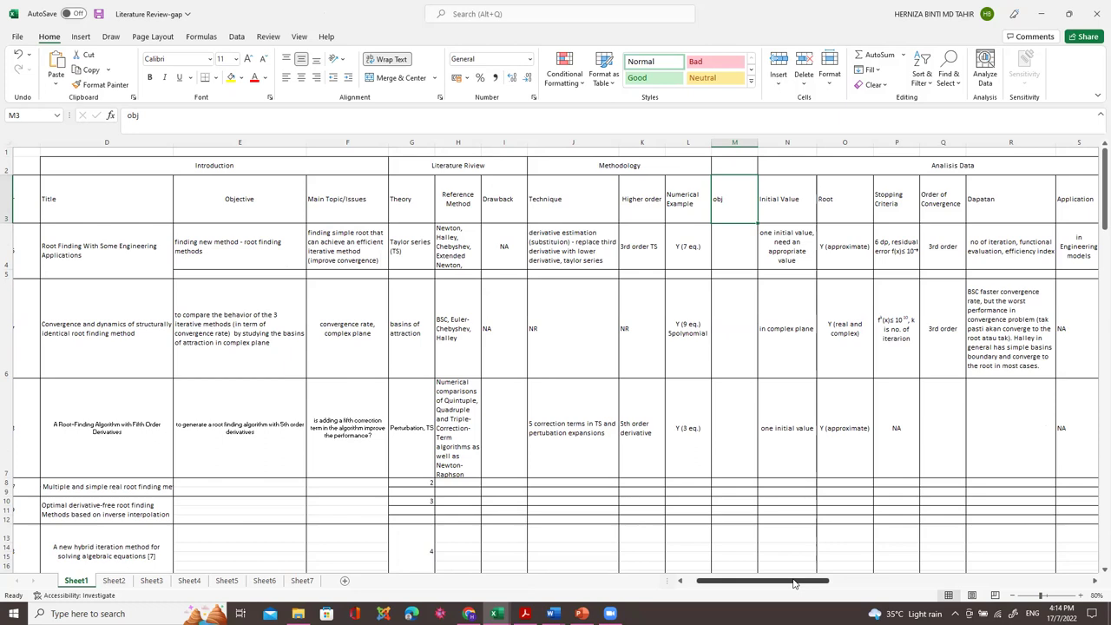
Step: Change the header of the new column in M3 to "kesesuai obj"
drag(794, 583, 821, 587)
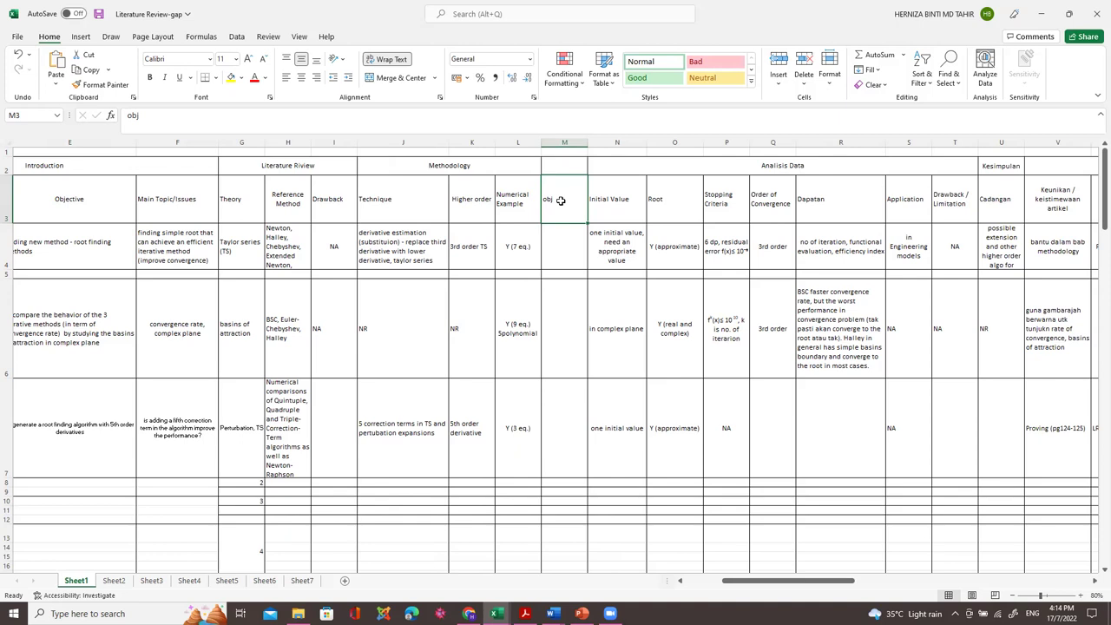
click(130, 115)
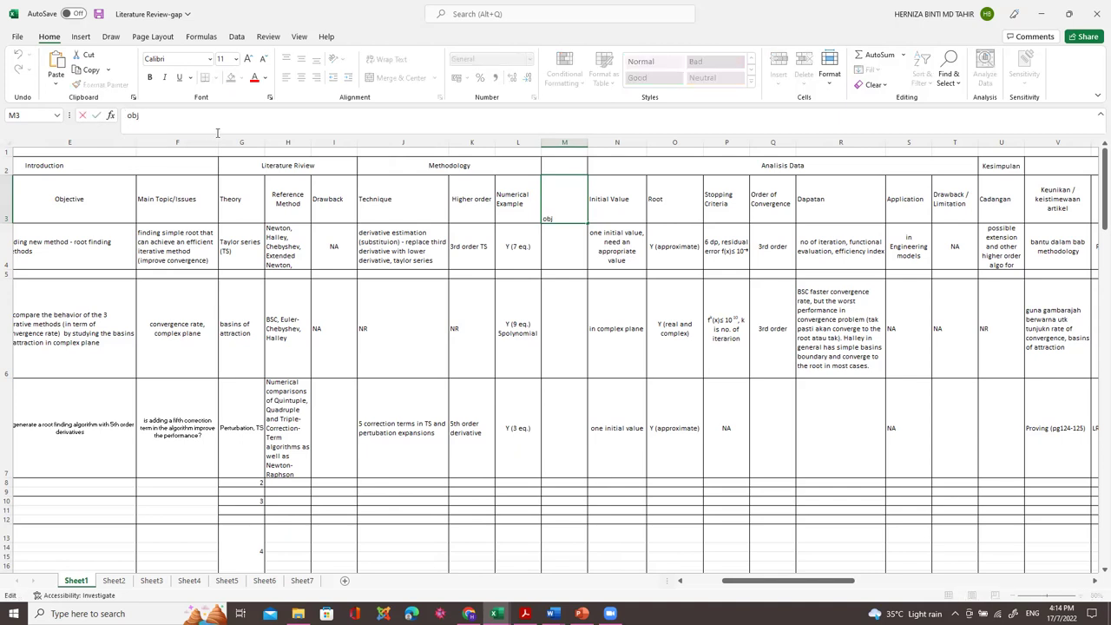
text(kes)
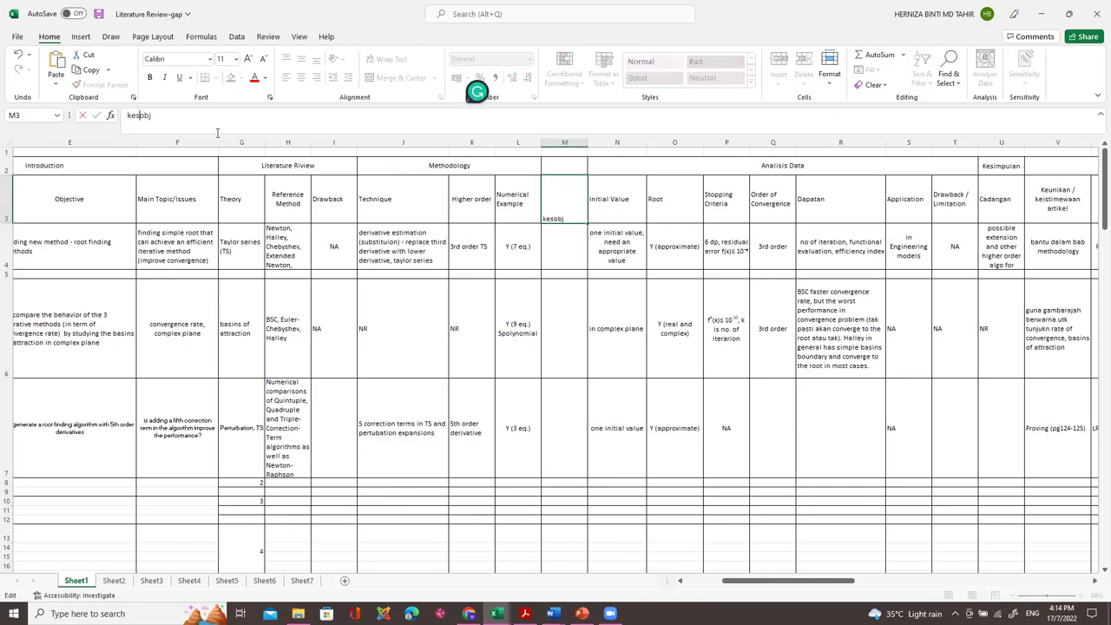
text(u)
key(BackSpace)
text(esuai)
click(562, 298)
click(560, 209)
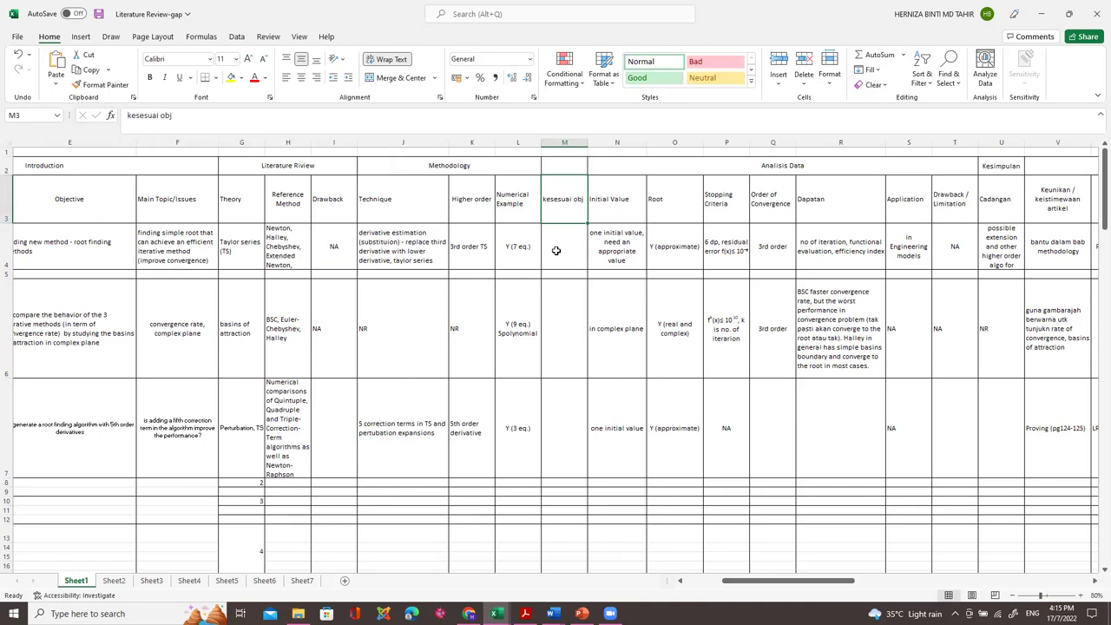
Step: Examine the new header and its empty cells alongside the Objective, Analisis Data, Kesimpulan and Lain2 columns
click(556, 250)
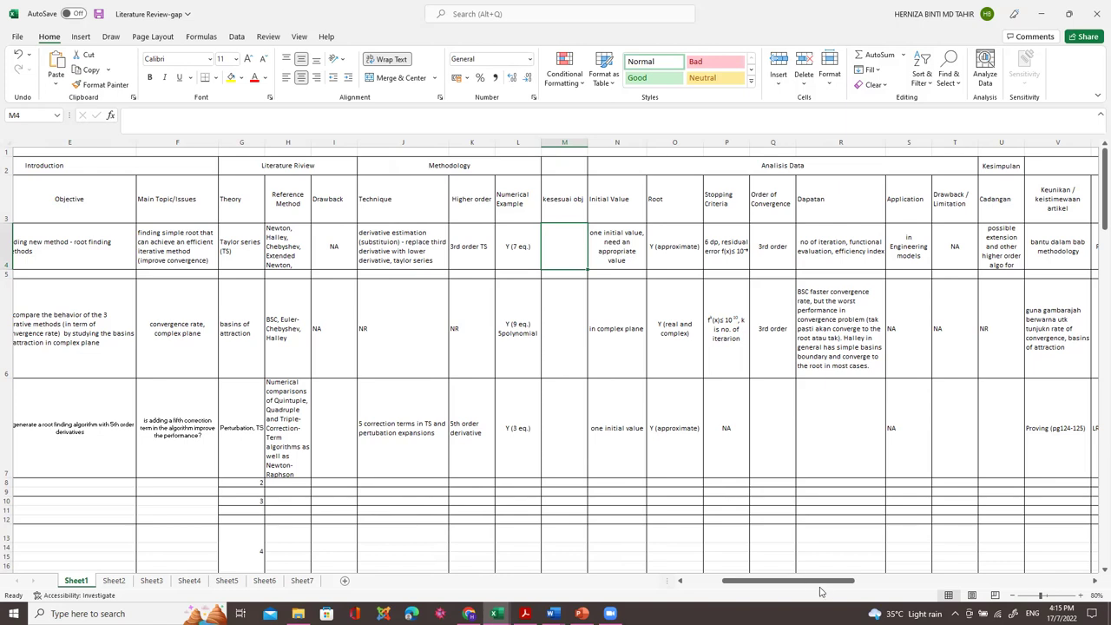
drag(817, 586, 803, 588)
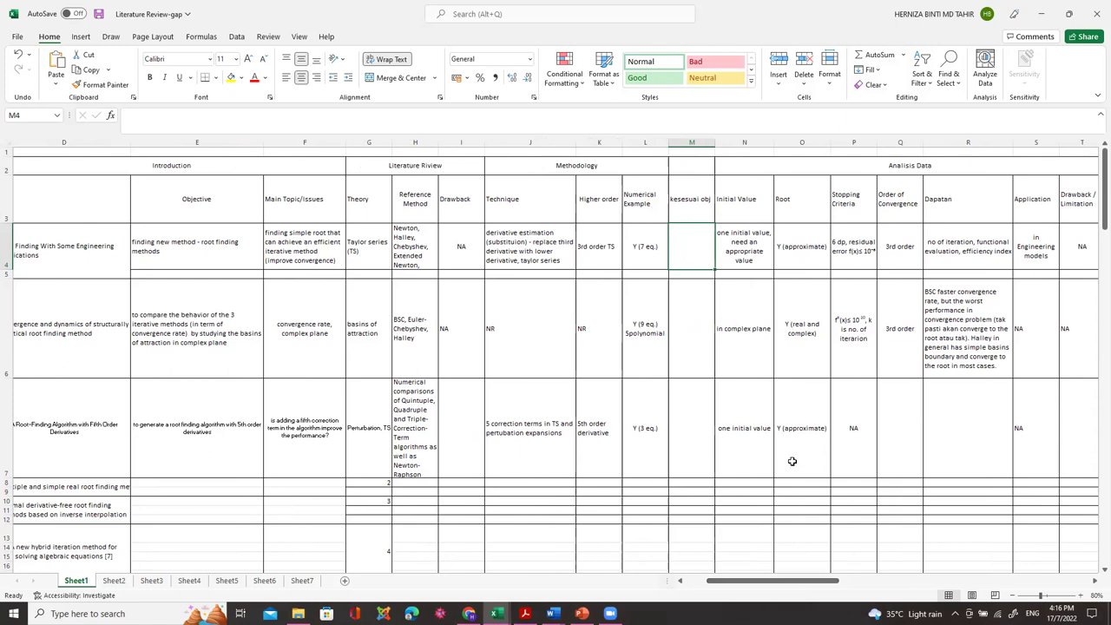
click(704, 414)
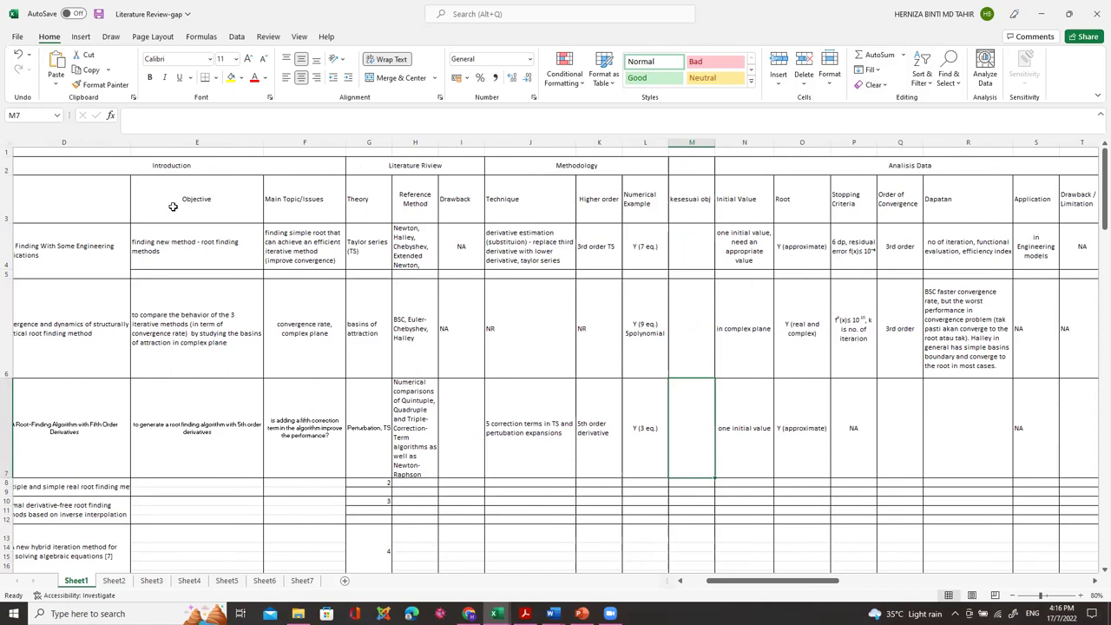
drag(832, 580, 808, 587)
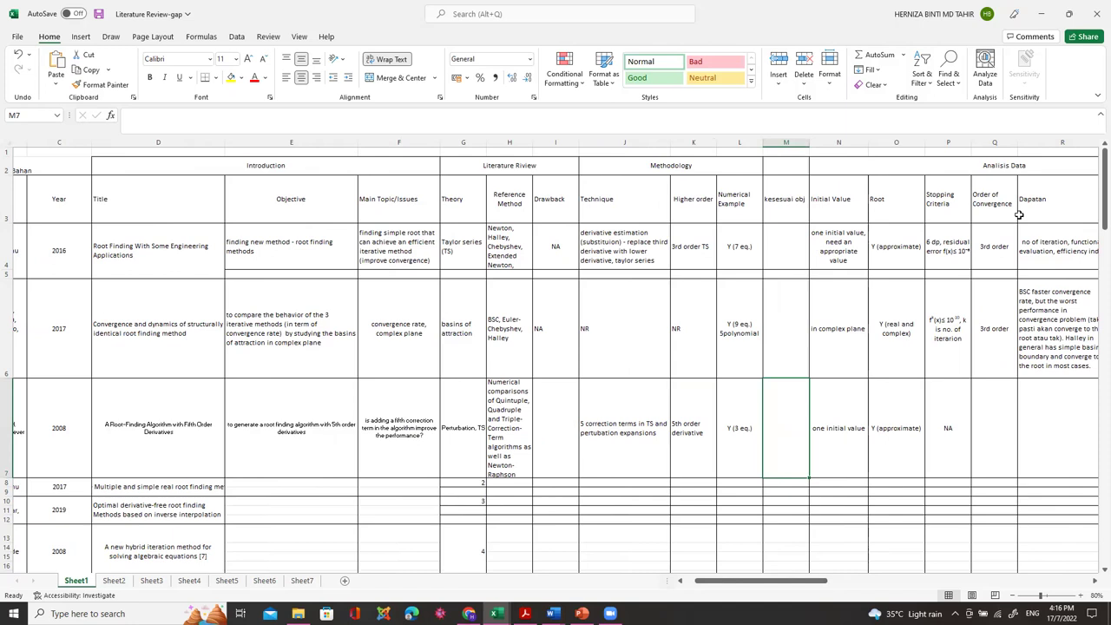
click(789, 210)
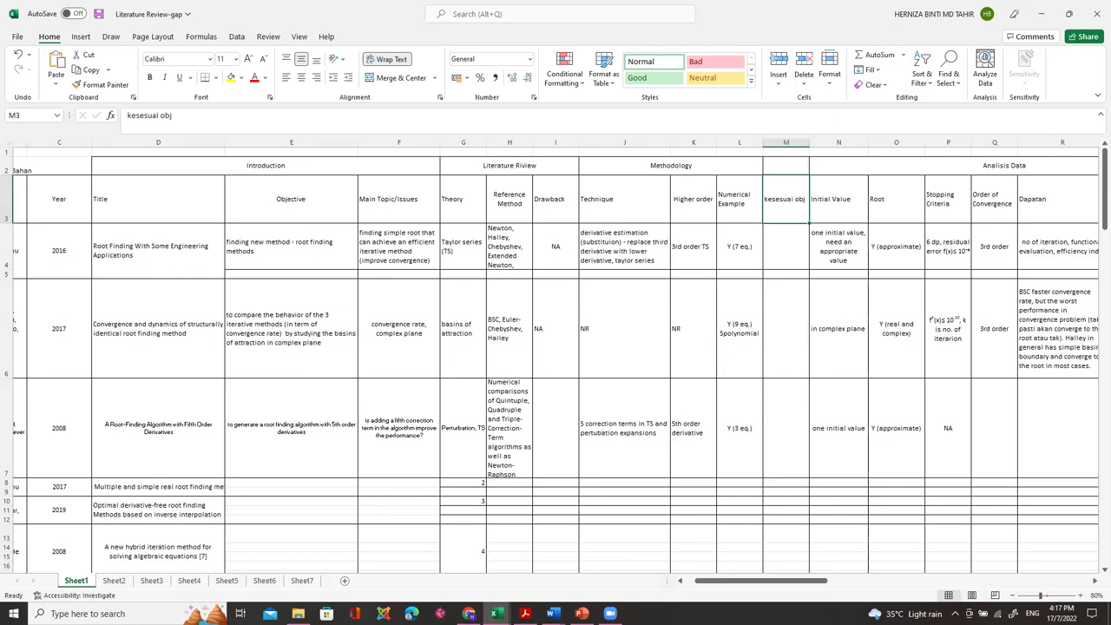
click(1094, 584)
click(1094, 585)
click(1094, 584)
click(1094, 584)
click(1094, 585)
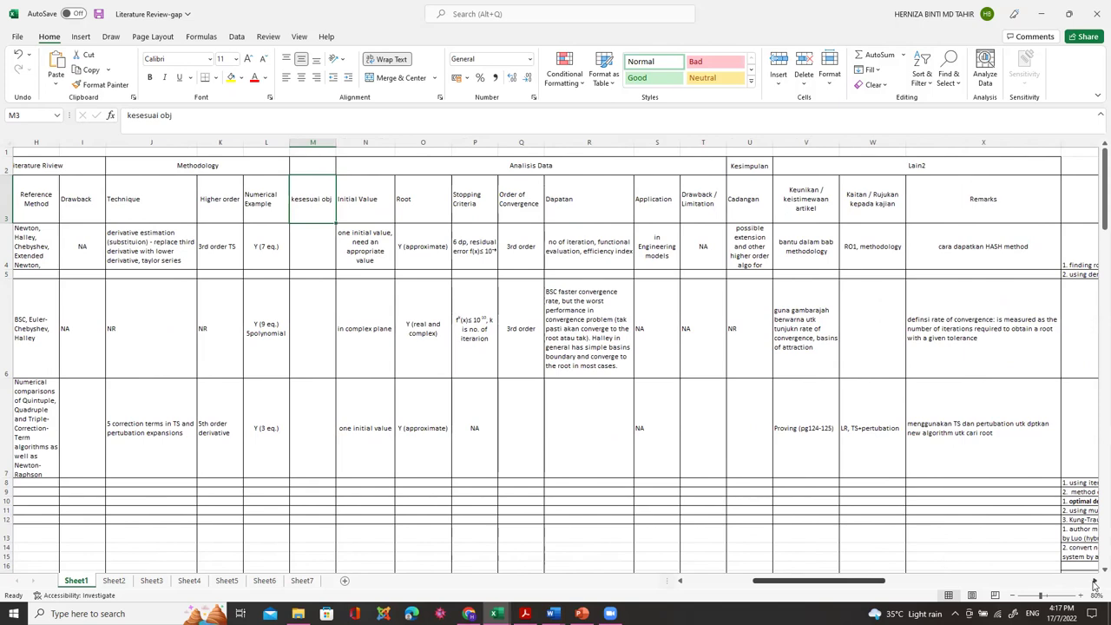
Step: Review the Analisis Data, Kesimpulan and Lain2 columns and the notes beyond them, including the Cadangan and Application entries in row 4
click(1094, 584)
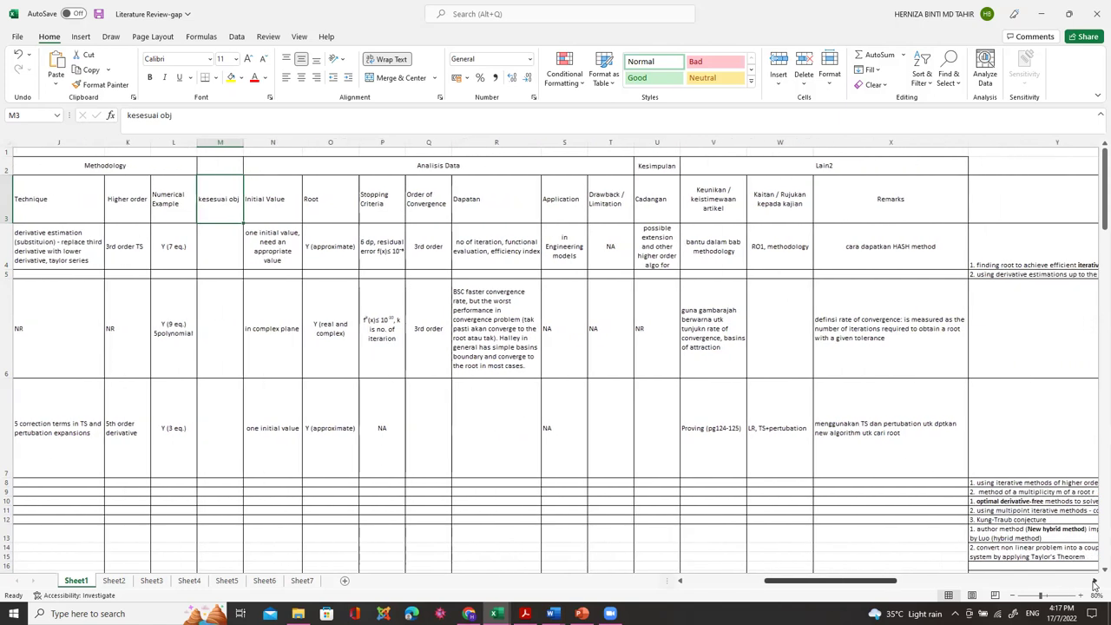
click(1094, 584)
click(1094, 585)
click(1094, 584)
click(1094, 585)
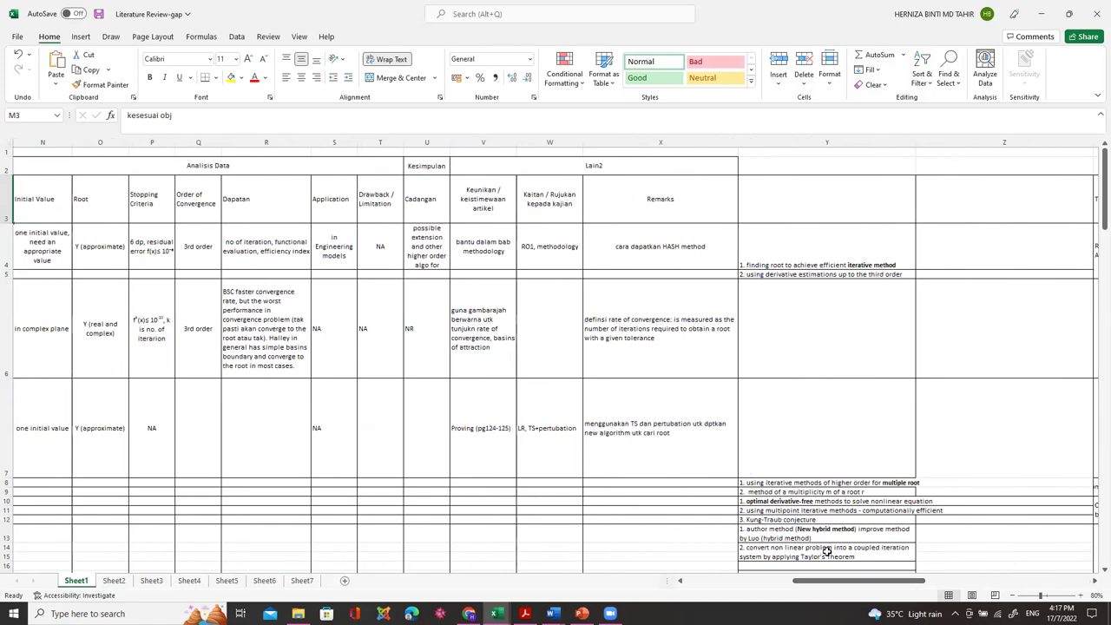
drag(841, 588, 934, 591)
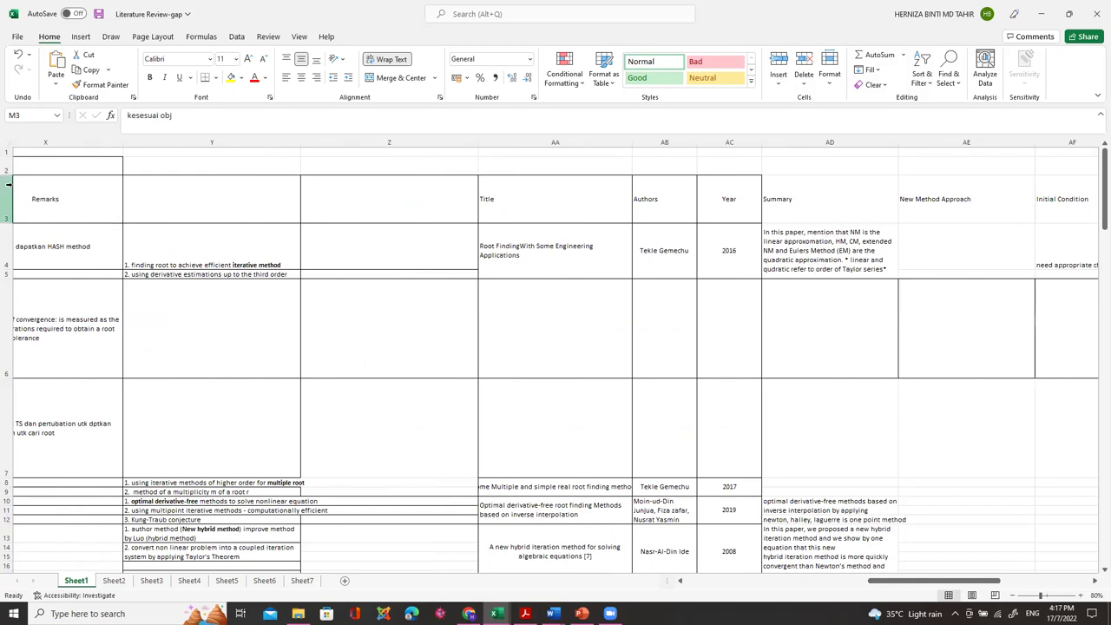
drag(973, 583, 869, 588)
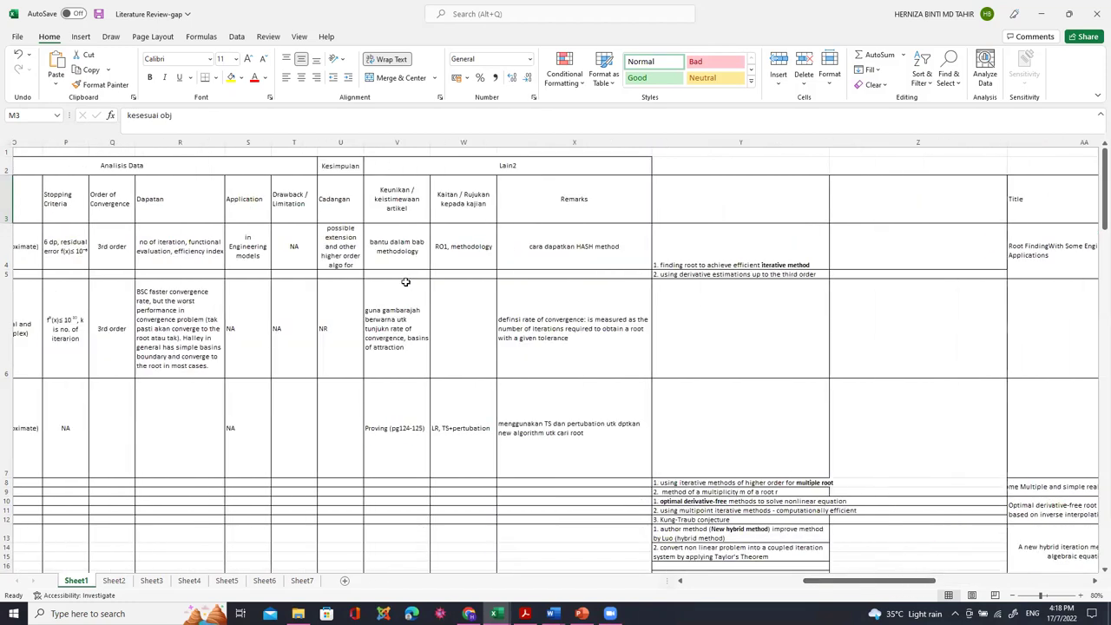
click(346, 239)
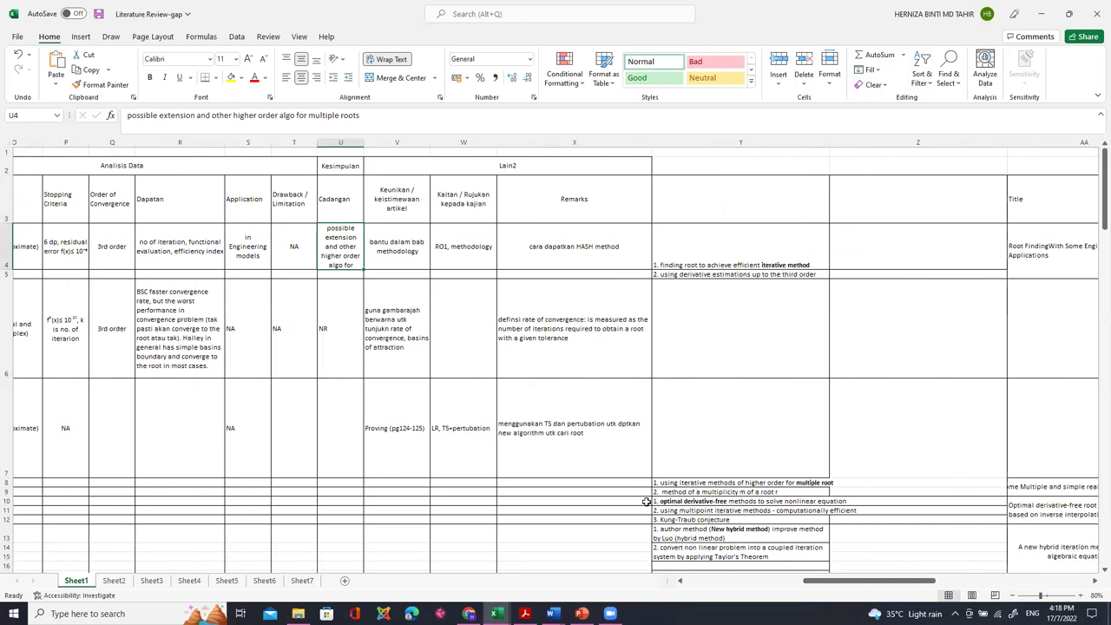
drag(848, 582, 835, 587)
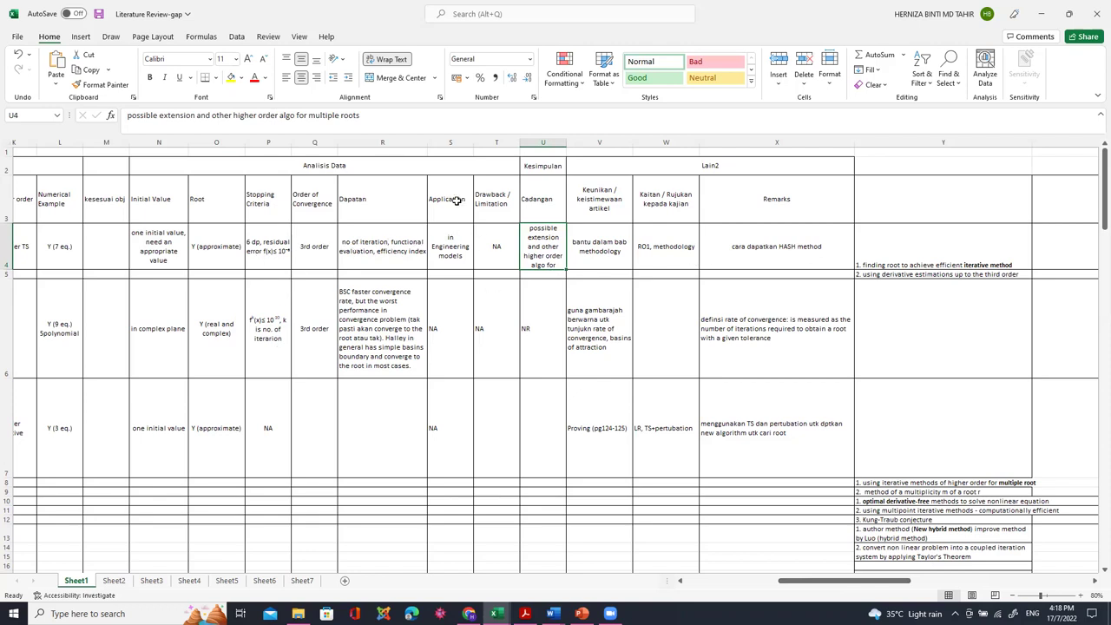
click(452, 234)
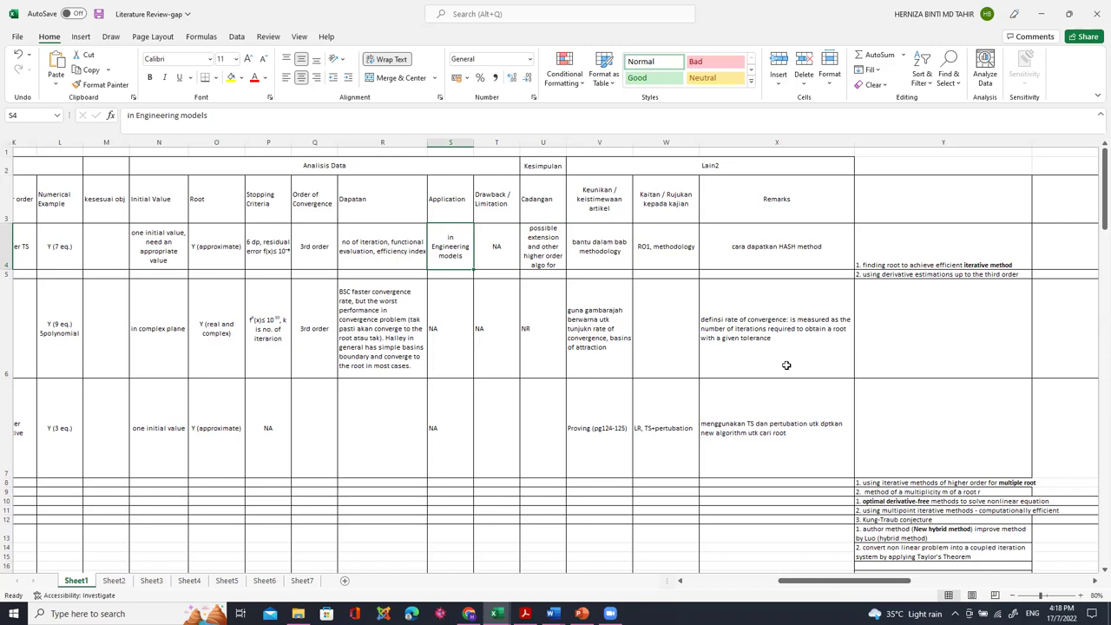
Step: Insert a new column before Keunikan / keistimewaan artikel and enter "sumbangan" as its header in V3
click(574, 140)
right_click(575, 141)
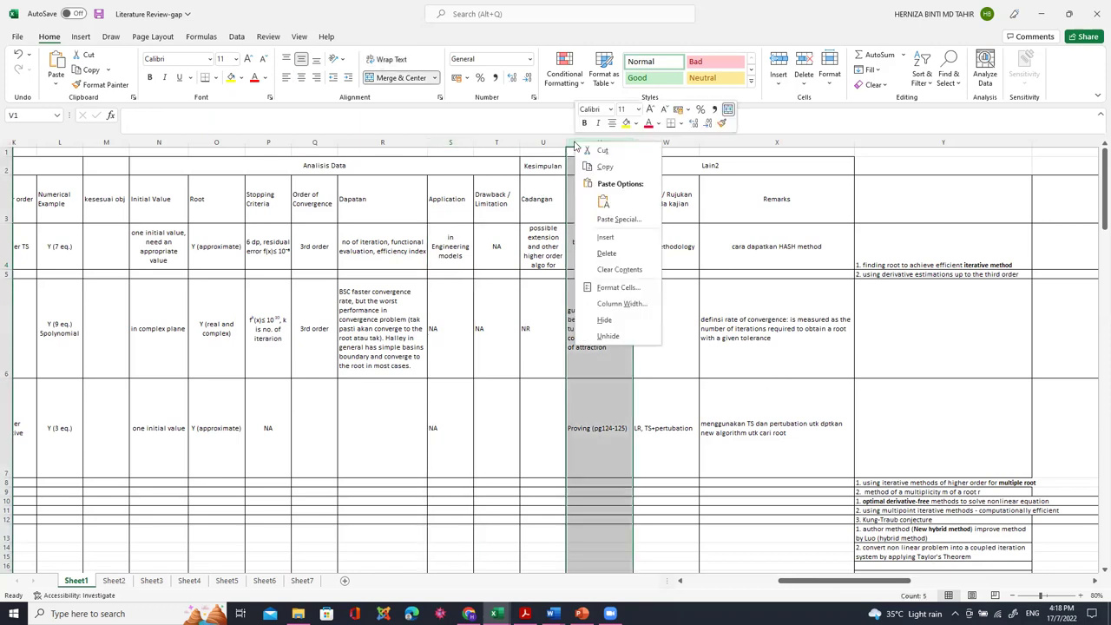
click(607, 239)
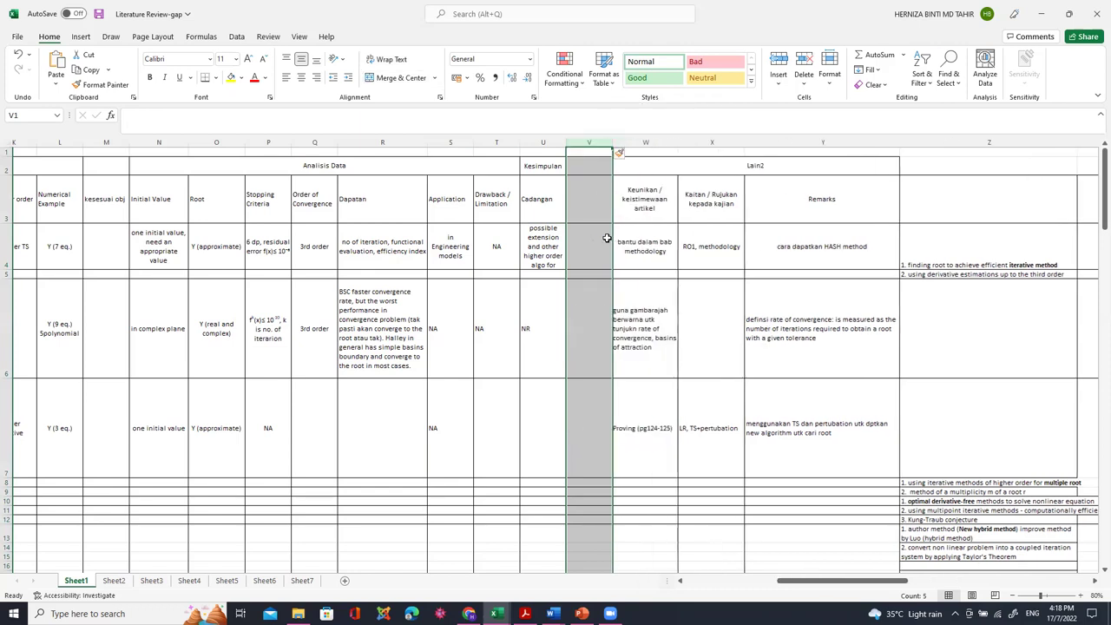
click(588, 210)
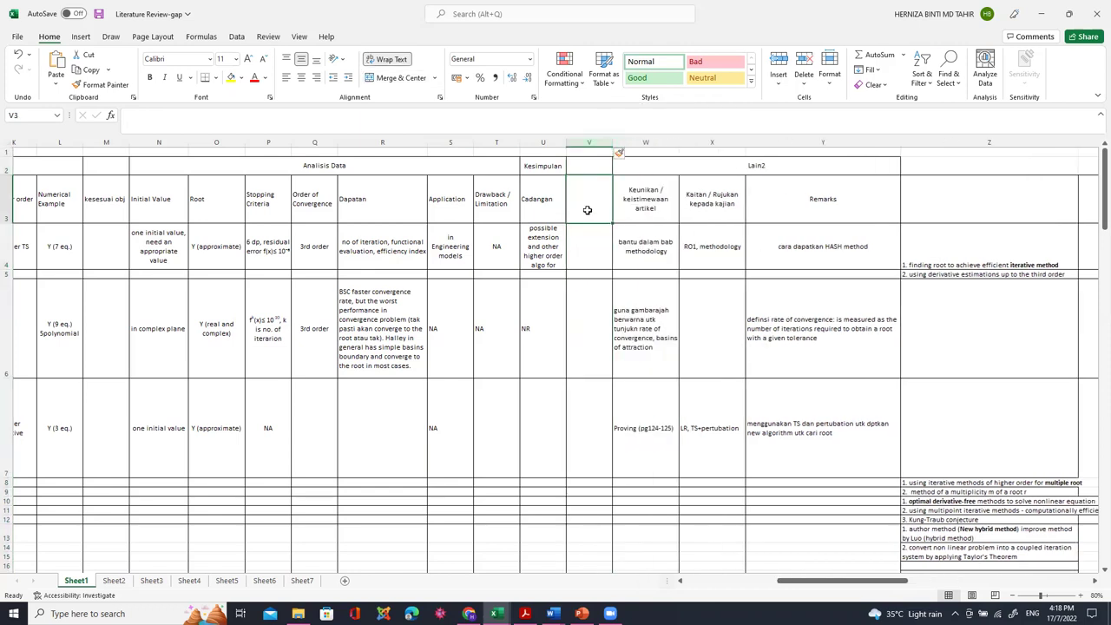
text(s)
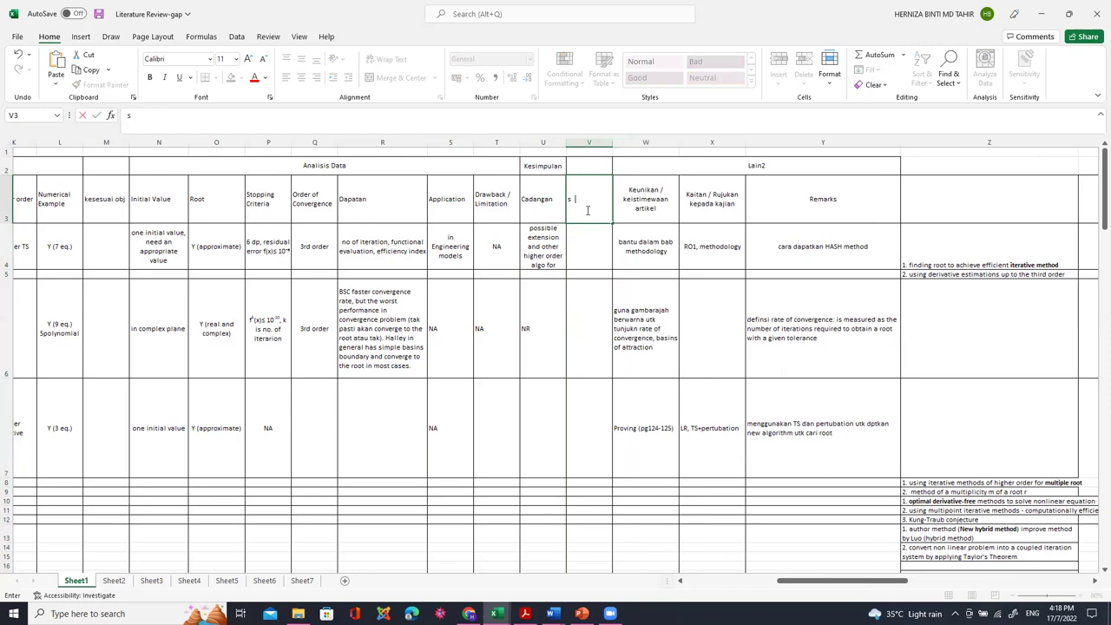
text(umbangan)
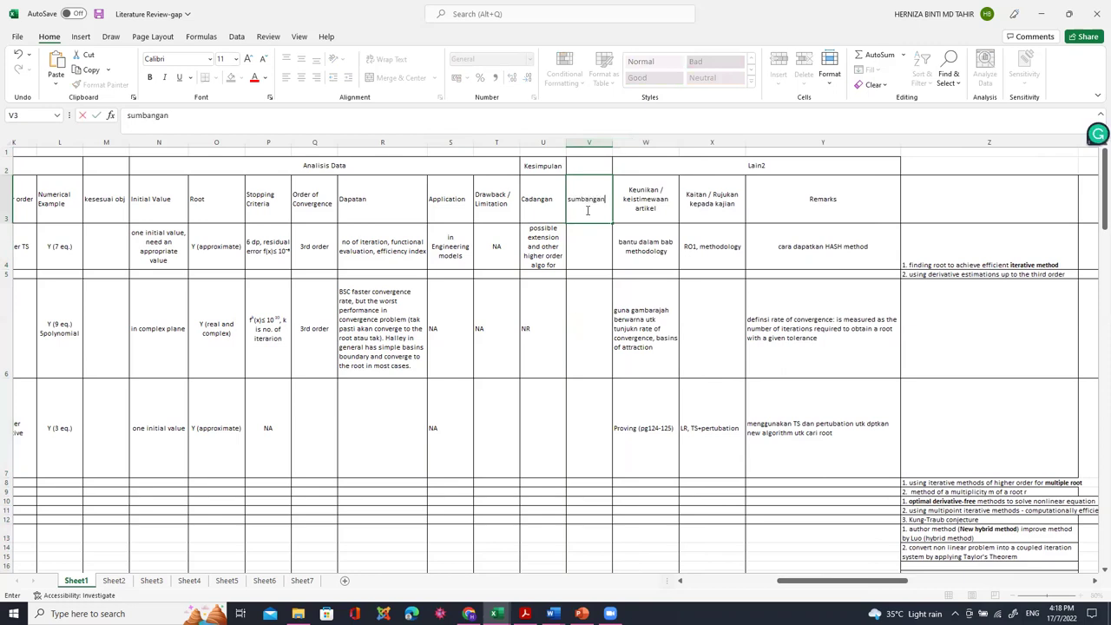
click(599, 320)
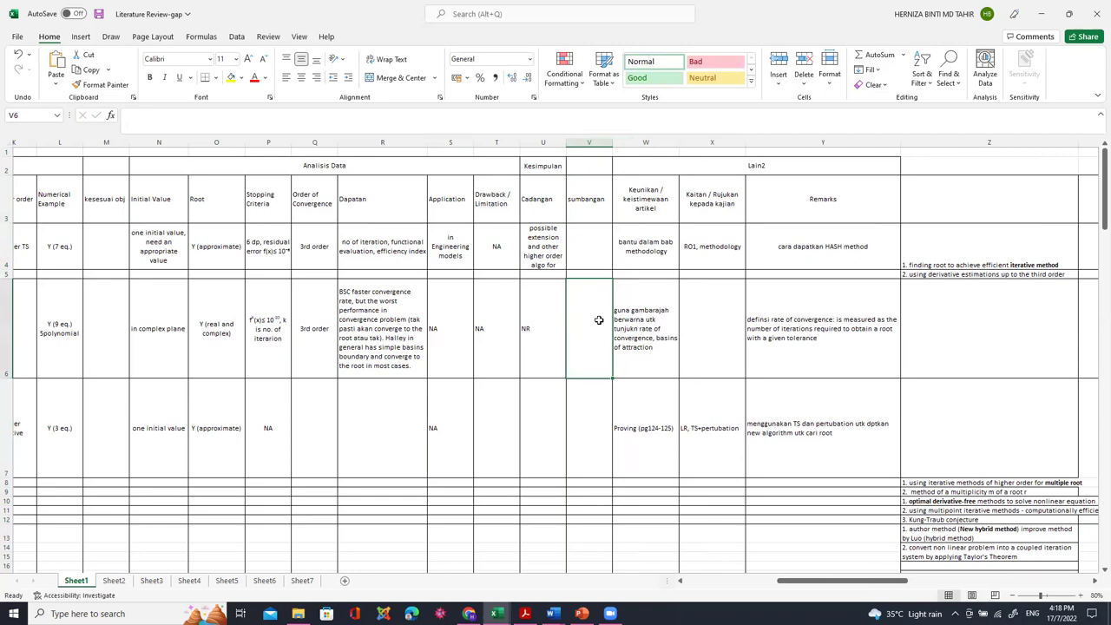
click(453, 250)
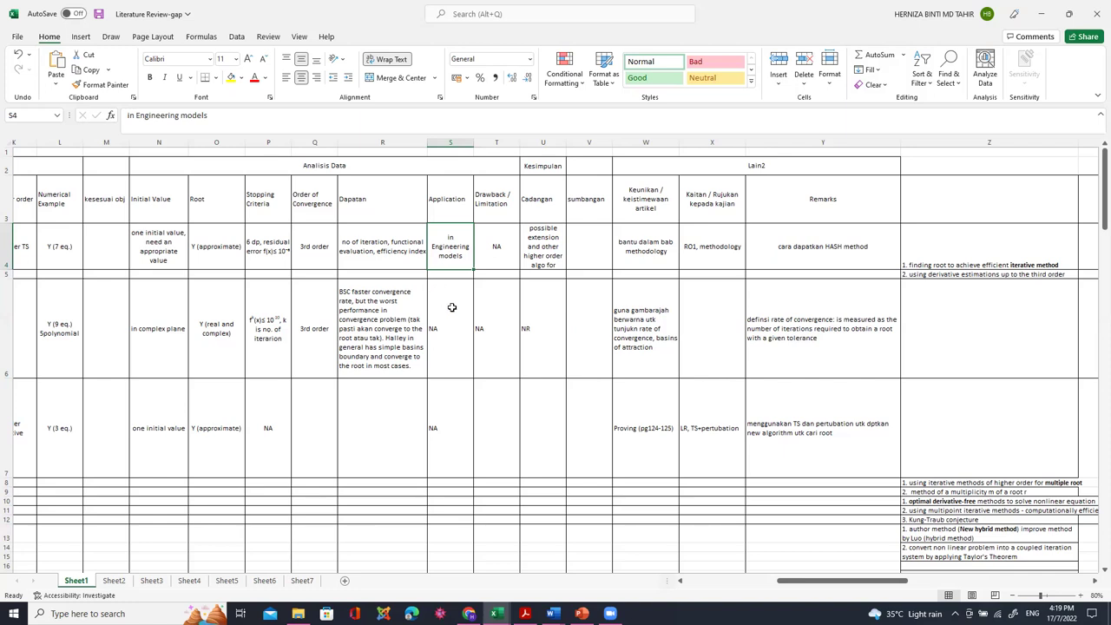
click(598, 260)
click(594, 208)
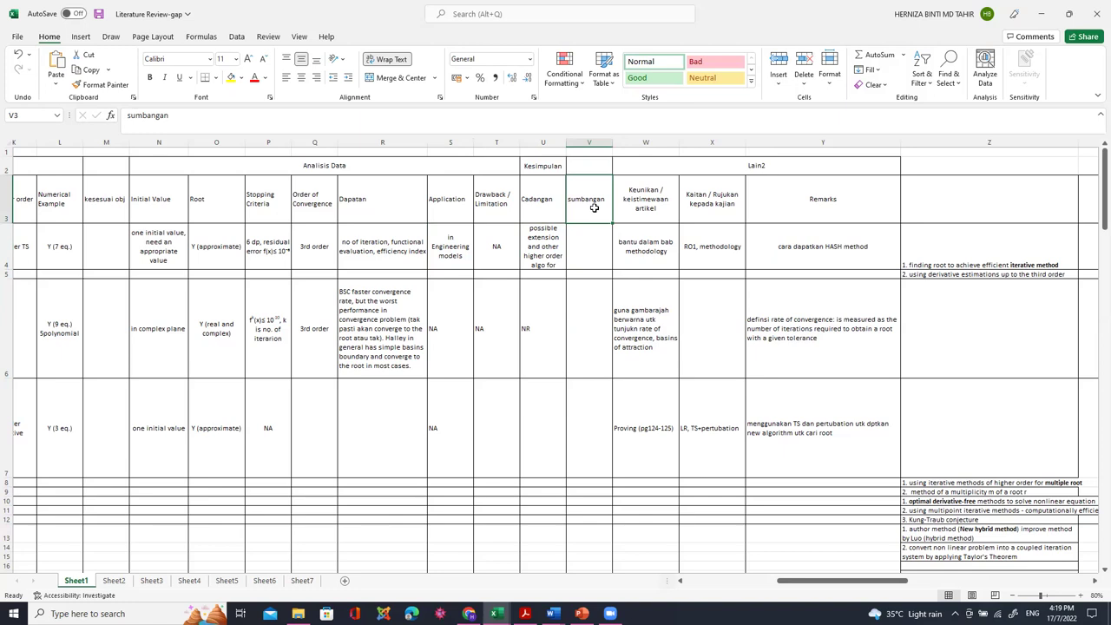
click(613, 118)
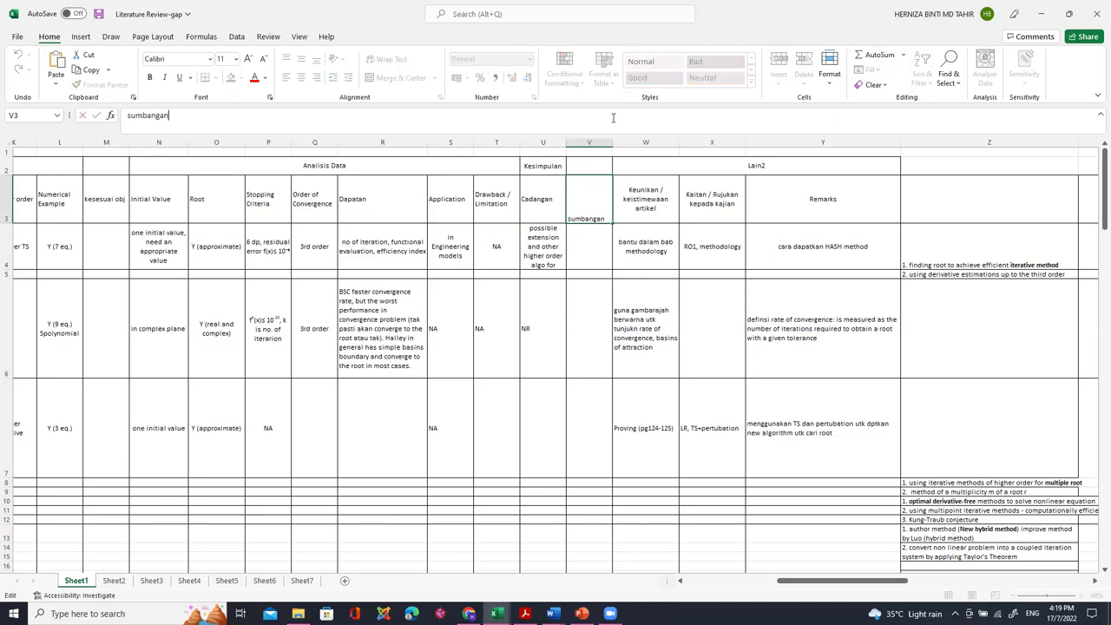
click(593, 262)
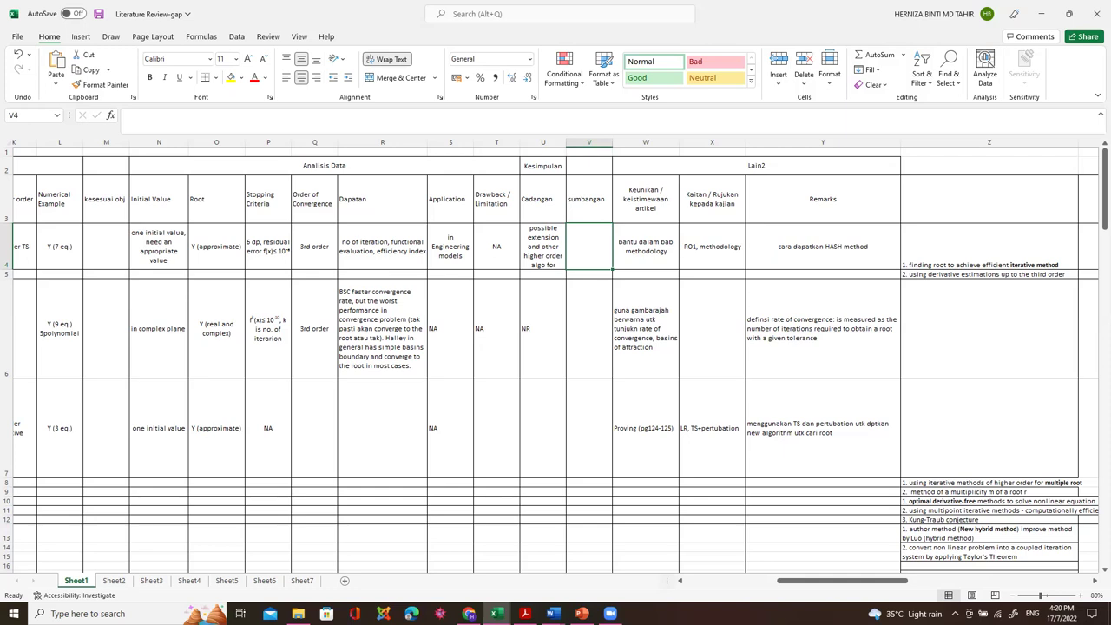
Step: Change the header of the new column in V3 to "sumbangan kajian"
click(681, 582)
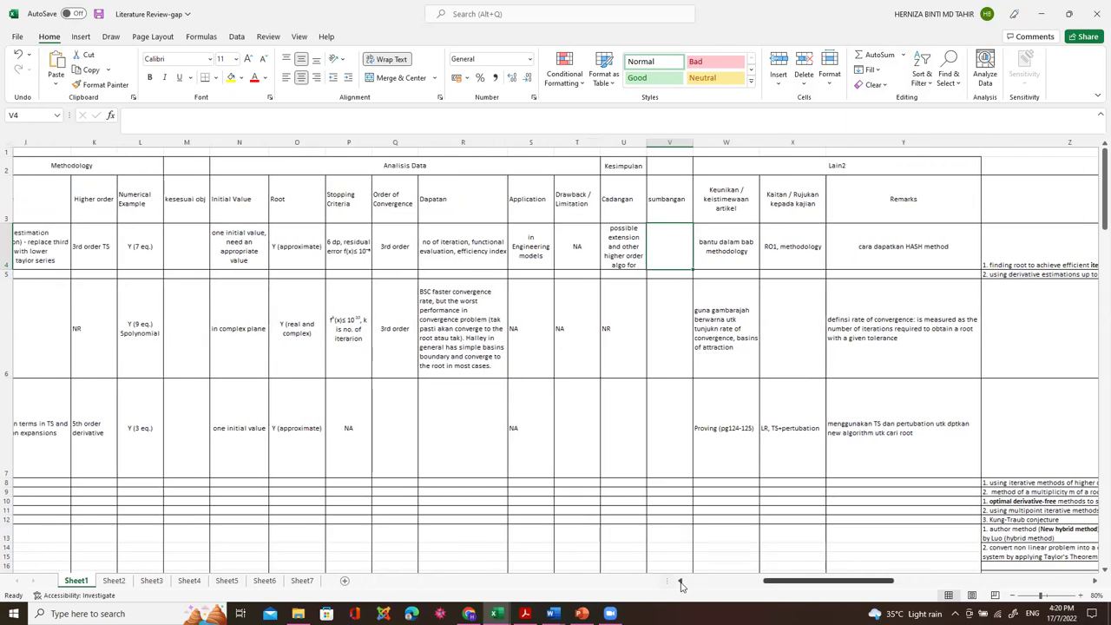
click(681, 581)
click(681, 581)
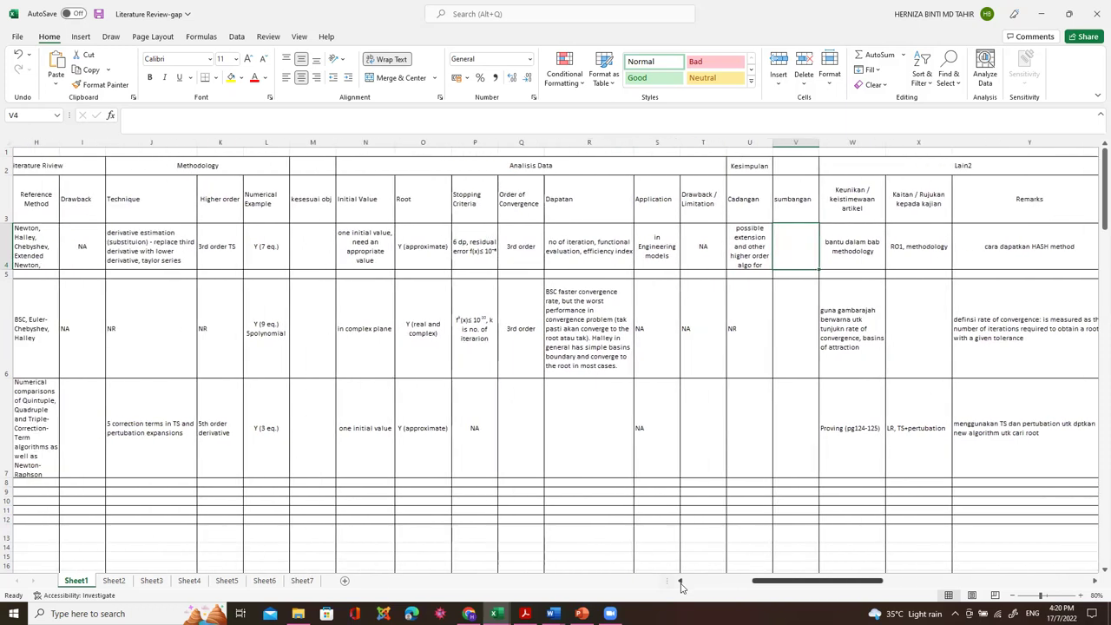
click(793, 203)
click(813, 116)
text(k)
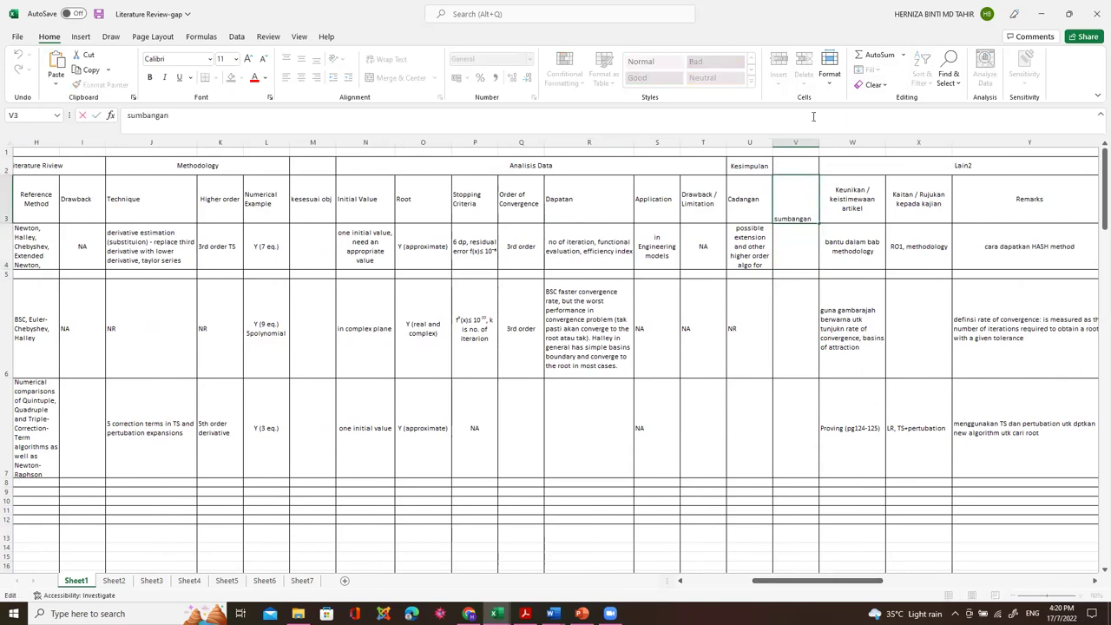
text(ajian)
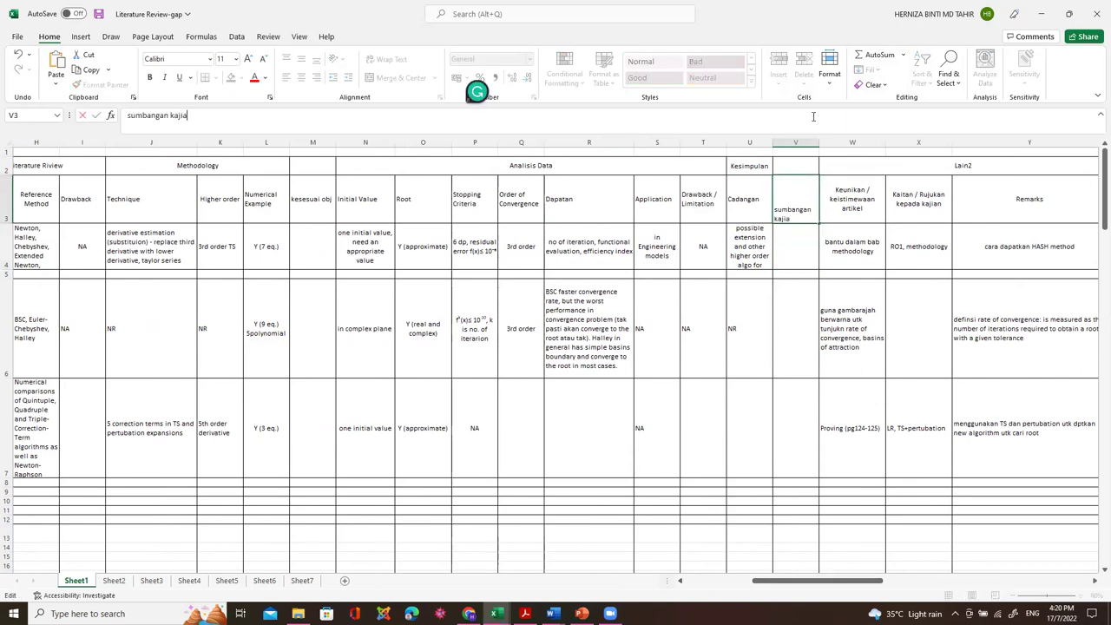
click(703, 365)
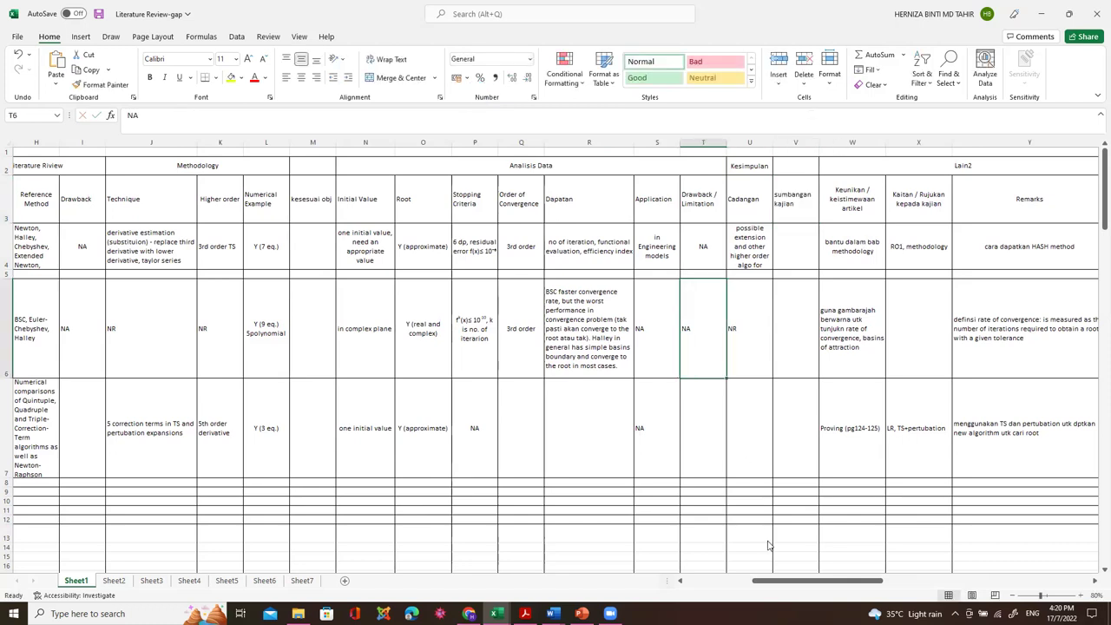
Step: Read the Objective entries of the first three articles in the Introduction section, comparing them with their titles
click(680, 582)
drag(681, 581, 680, 582)
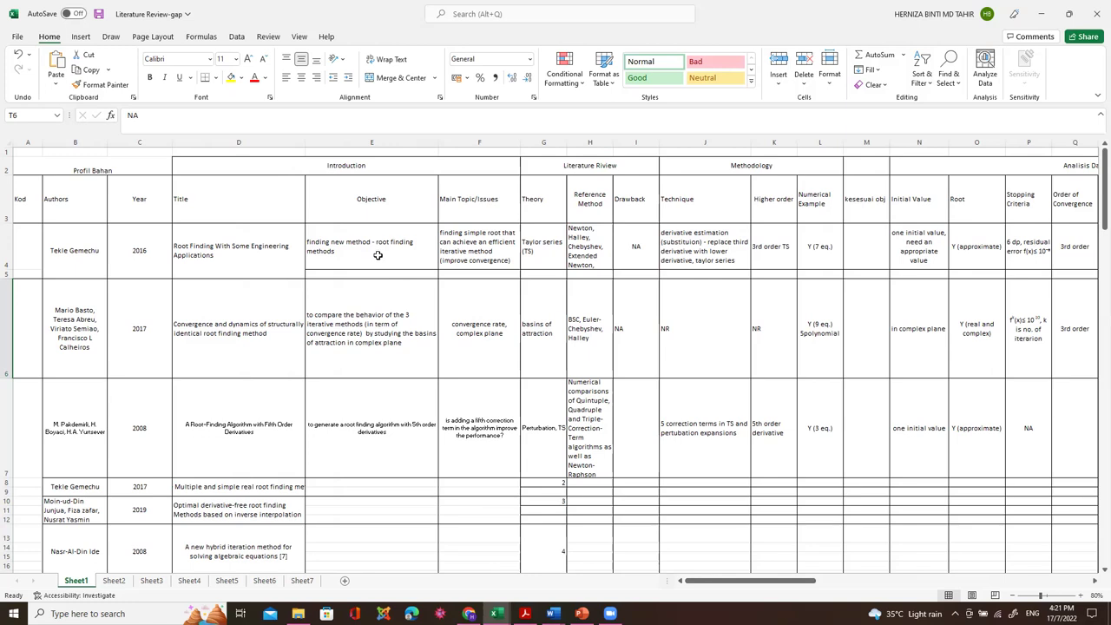
scroll(389, 341, down, 1)
click(394, 329)
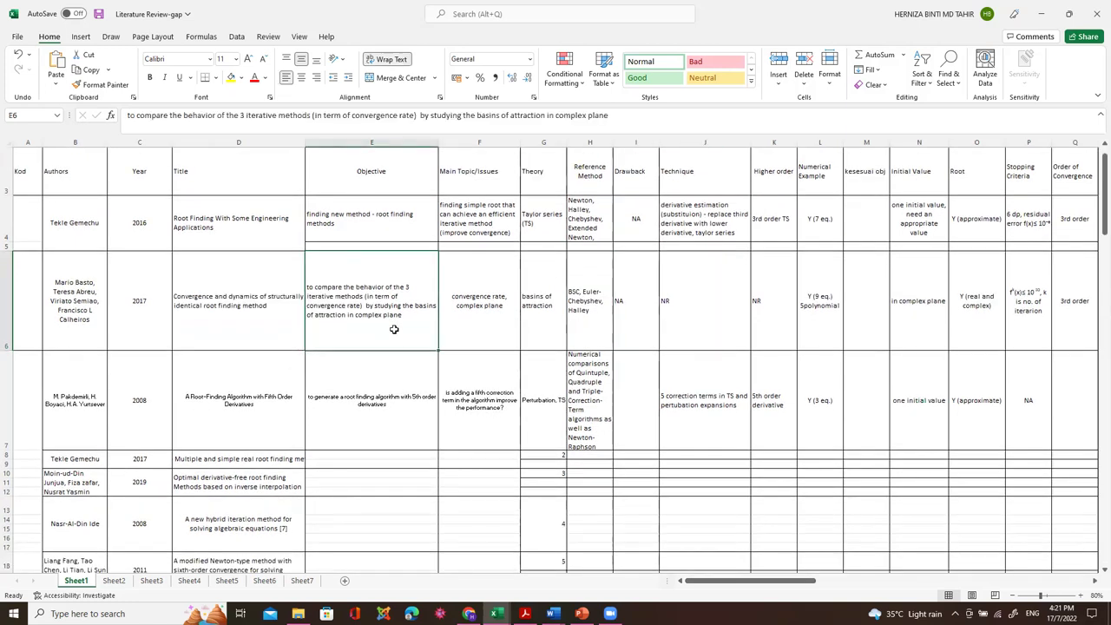
click(406, 422)
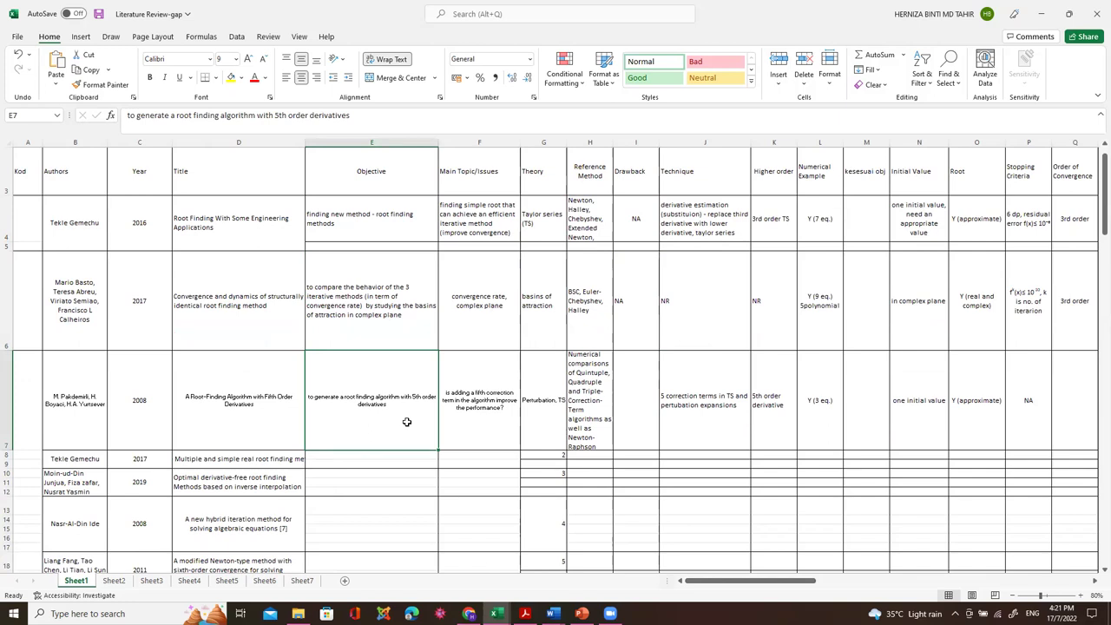
click(392, 232)
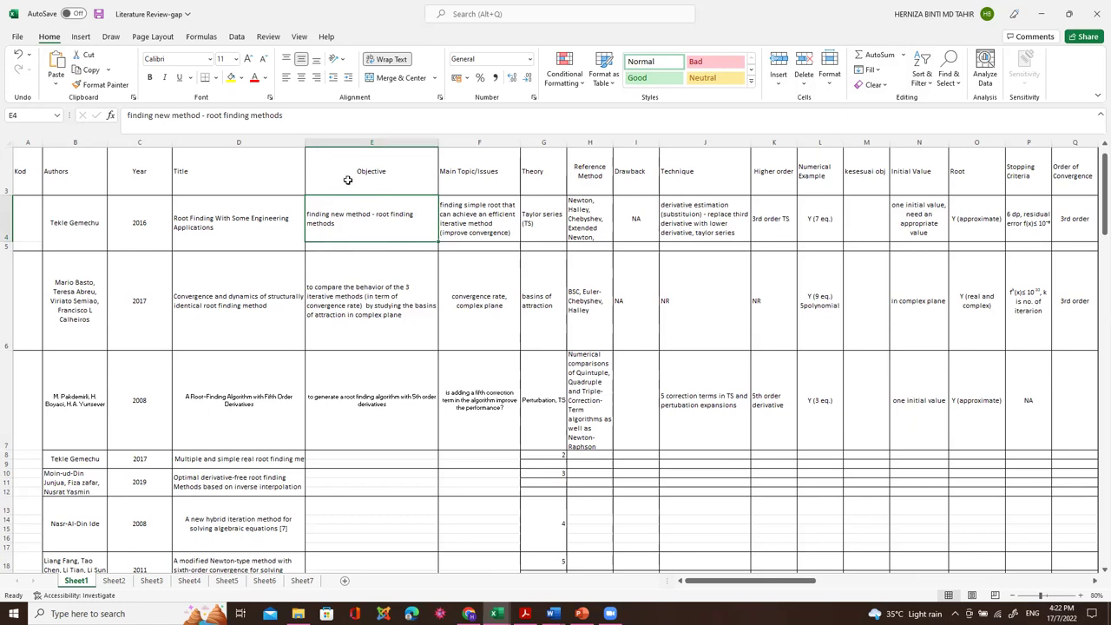
scroll(454, 248, up, 1)
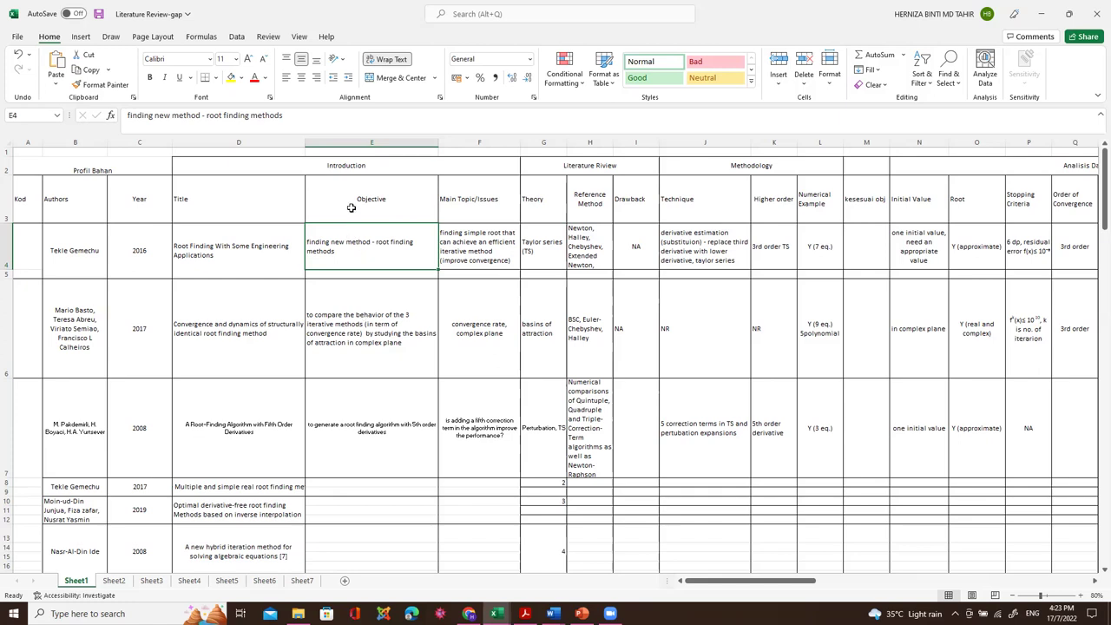
click(388, 323)
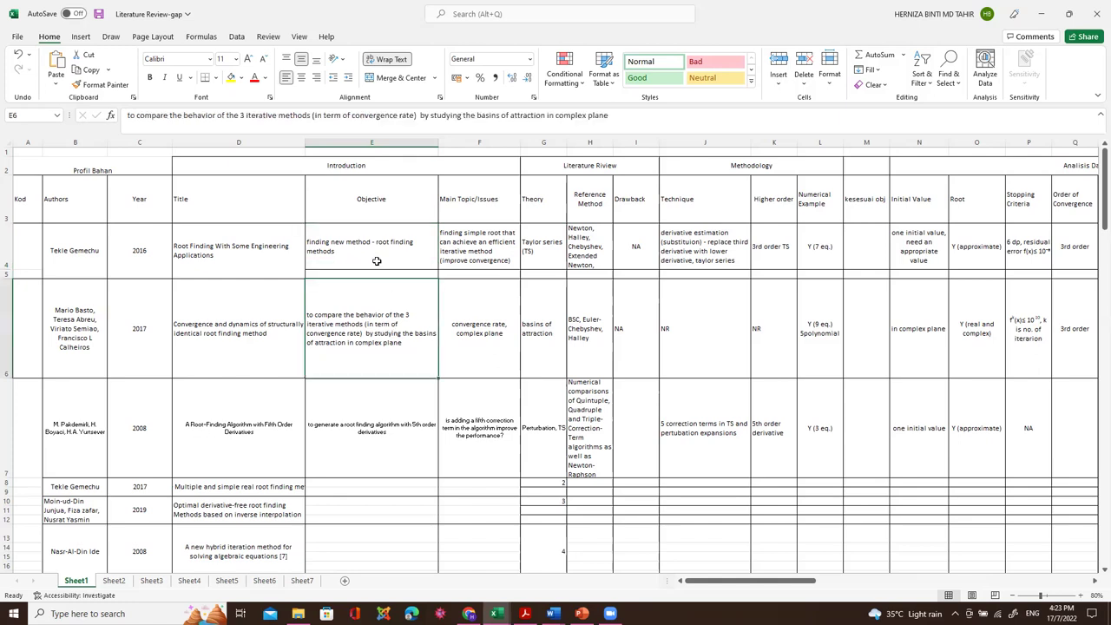
click(371, 429)
click(243, 450)
click(339, 449)
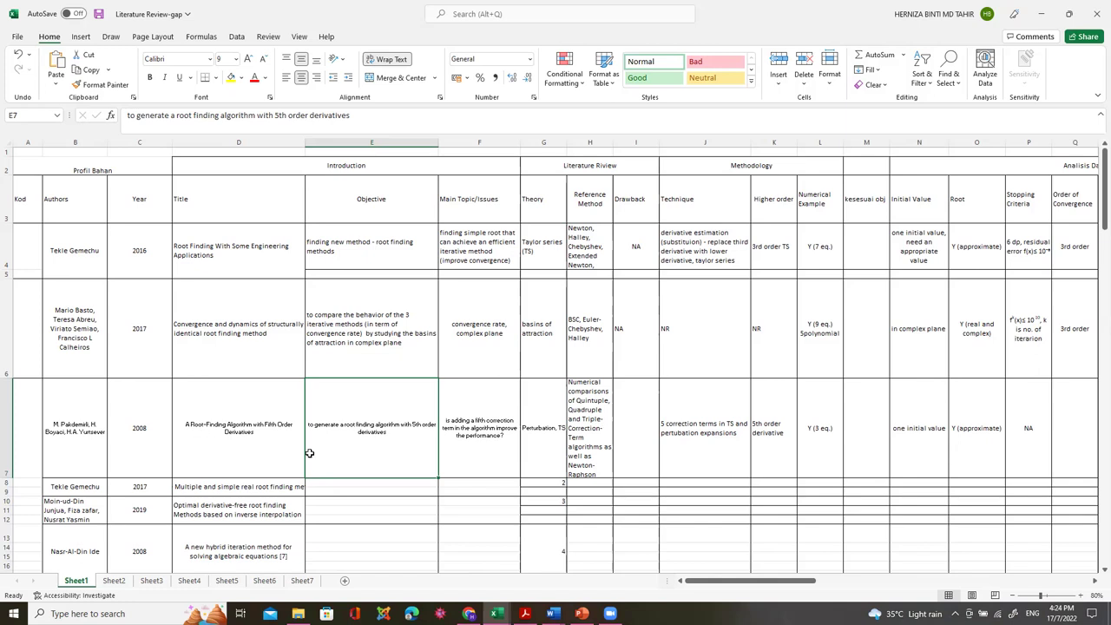
Step: Look through the remaining article rows and across the Methodology, Analisis Data and Kesimpulan columns of the matrix
scroll(401, 446, down, 1)
scroll(400, 448, up, 1)
scroll(396, 481, down, 2)
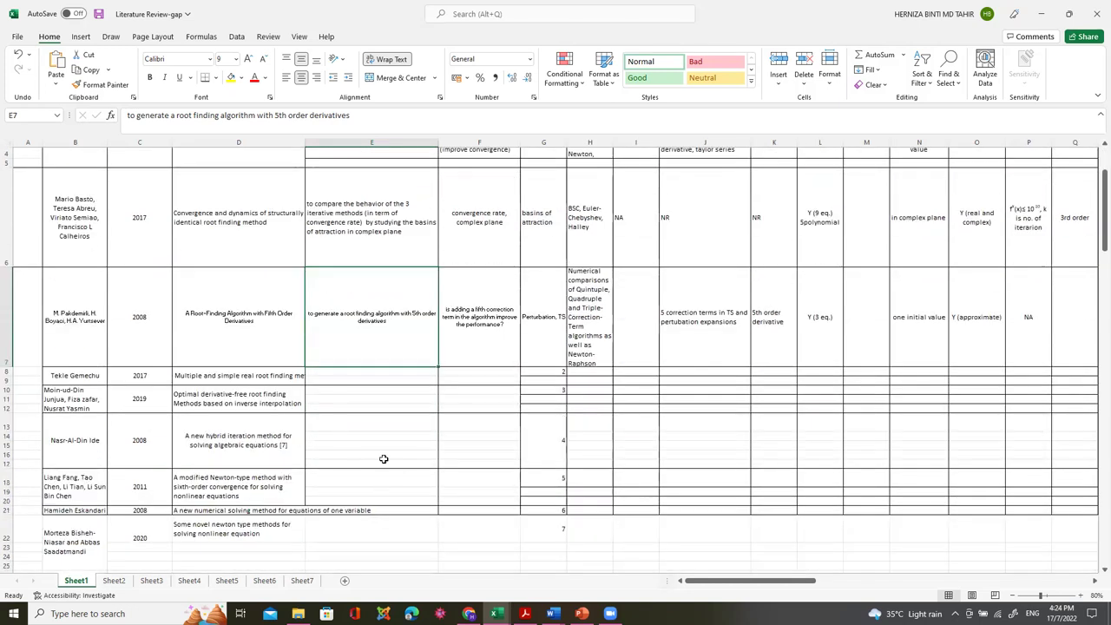
scroll(384, 425, down, 2)
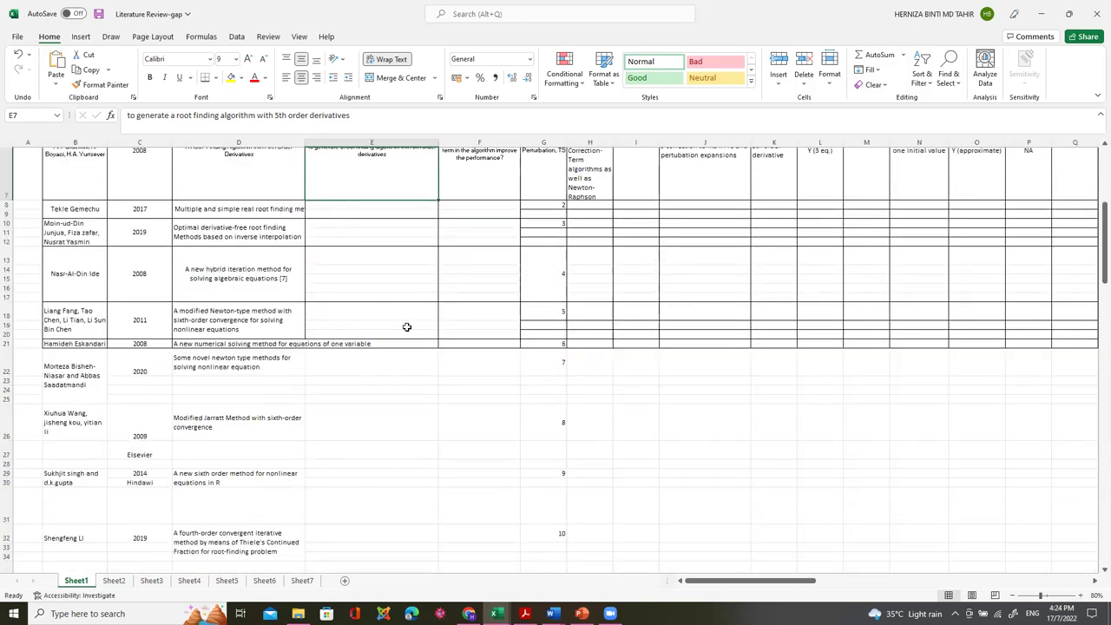
drag(785, 585, 828, 587)
scroll(828, 439, up, 3)
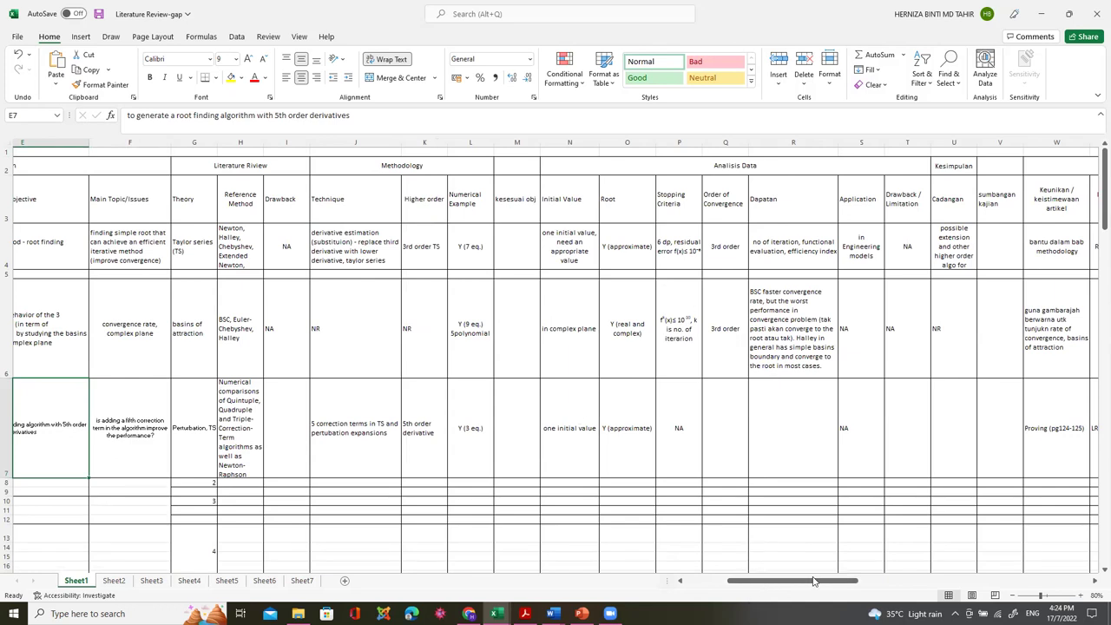
drag(810, 586, 769, 587)
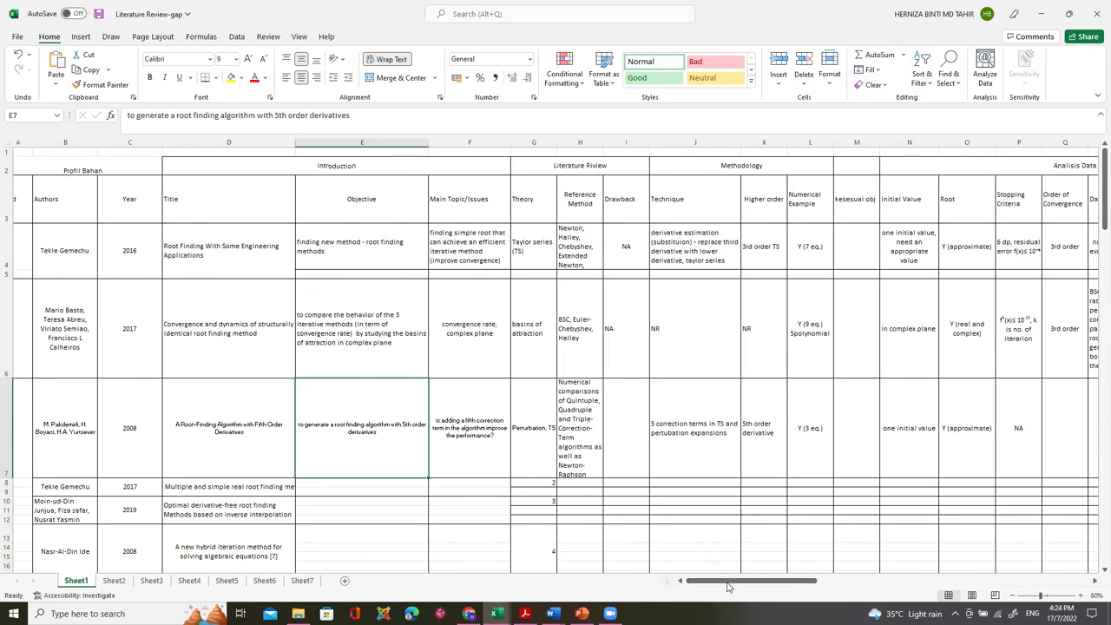
drag(729, 581, 721, 581)
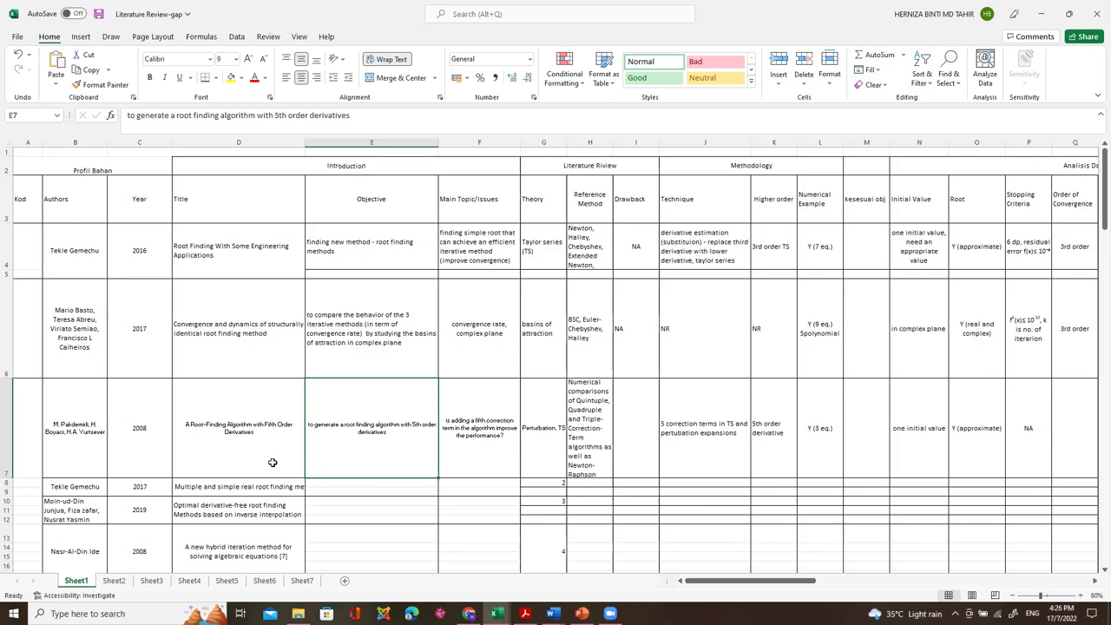
scroll(272, 463, down, 1)
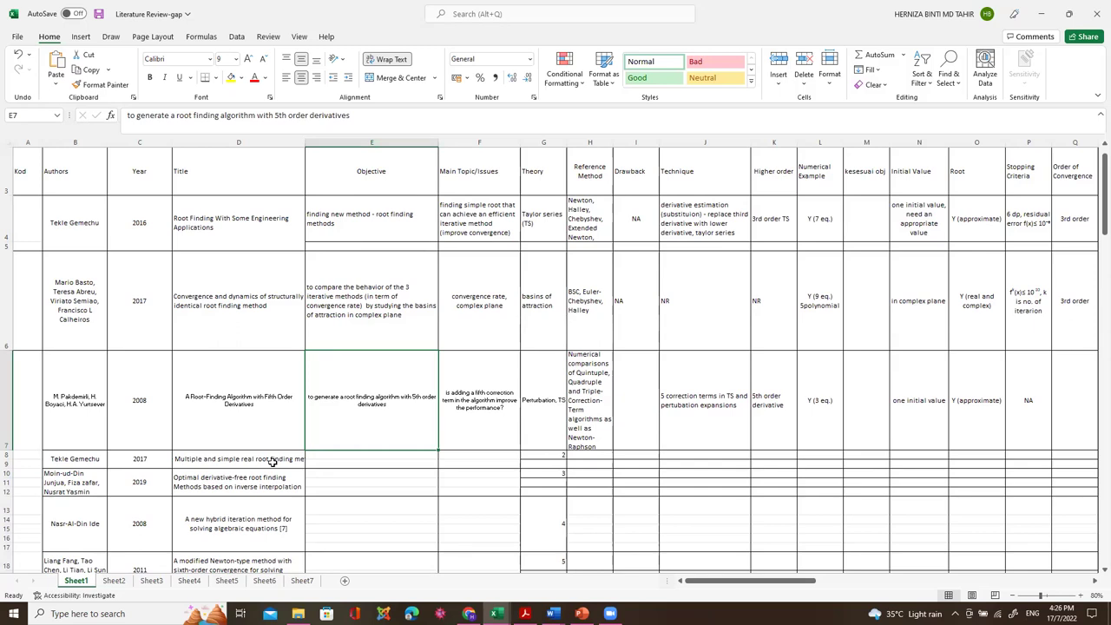
scroll(405, 504, up, 1)
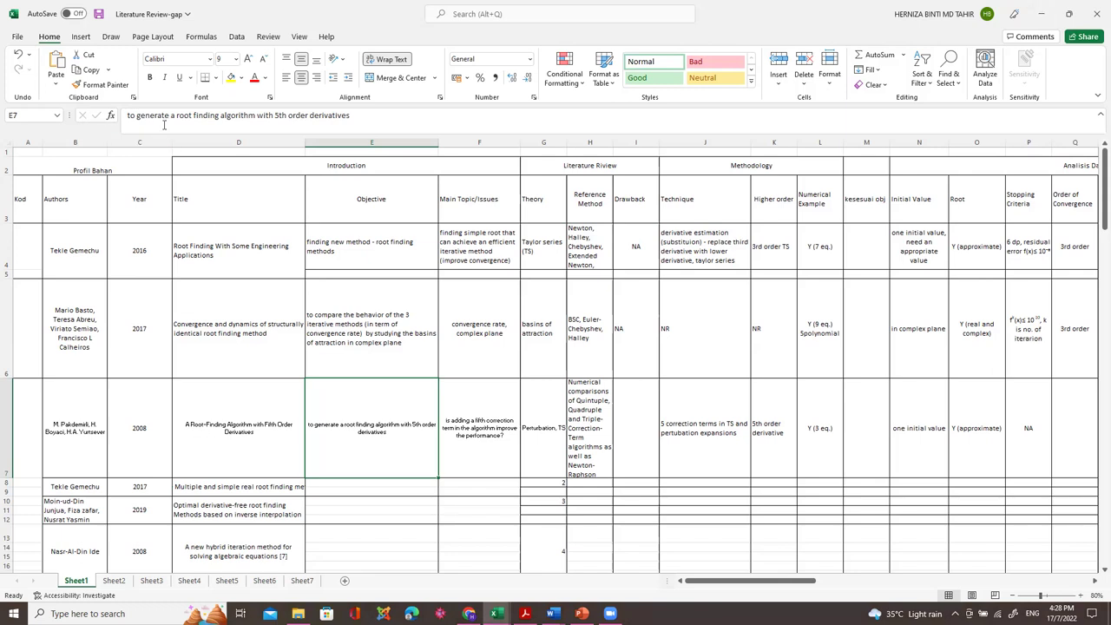
Step: Save the Literature Review-gap workbook and close it
click(100, 16)
click(1096, 18)
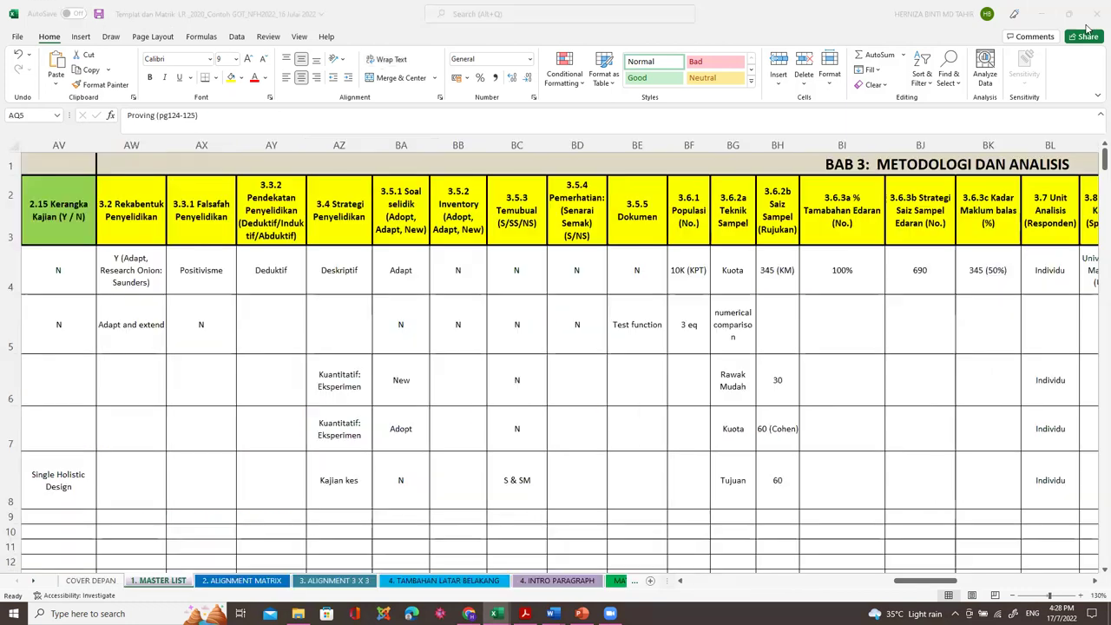
Step: Minimize the Templat dan Matrik workbook and the TEMPLATE ALIGNMENT document, and switch to the DRAF3 document in Word
click(1045, 17)
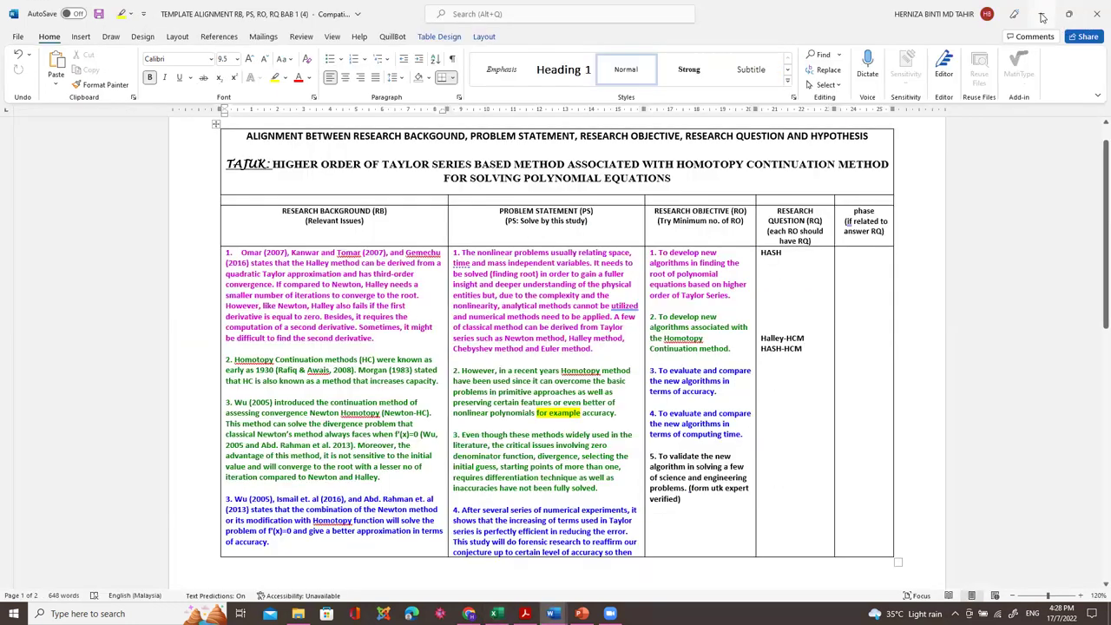
click(1042, 15)
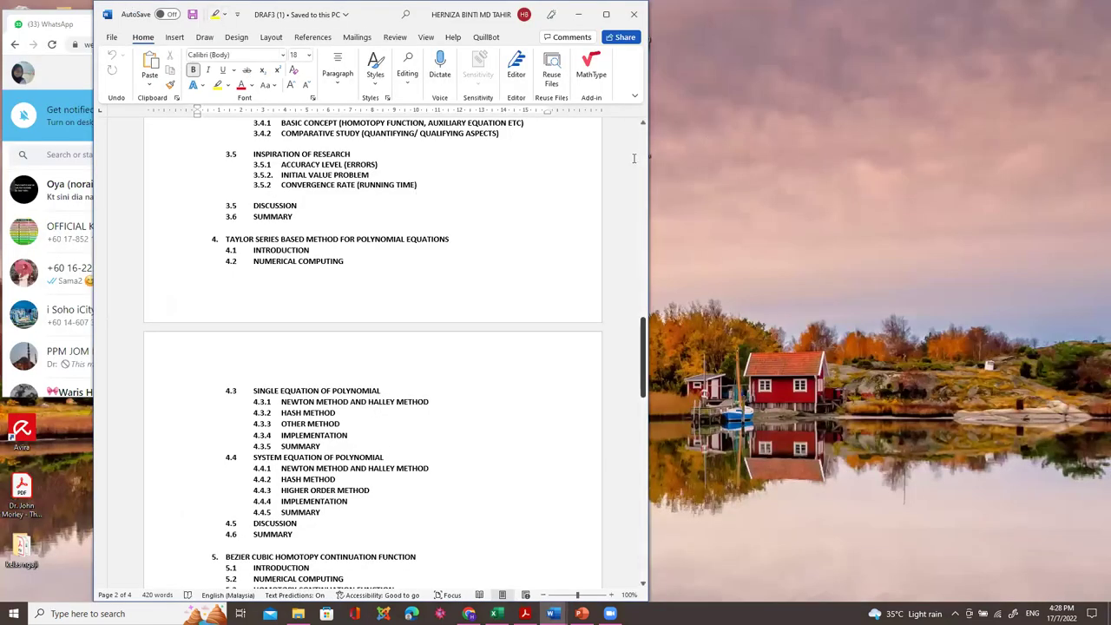
double_click(268, 7)
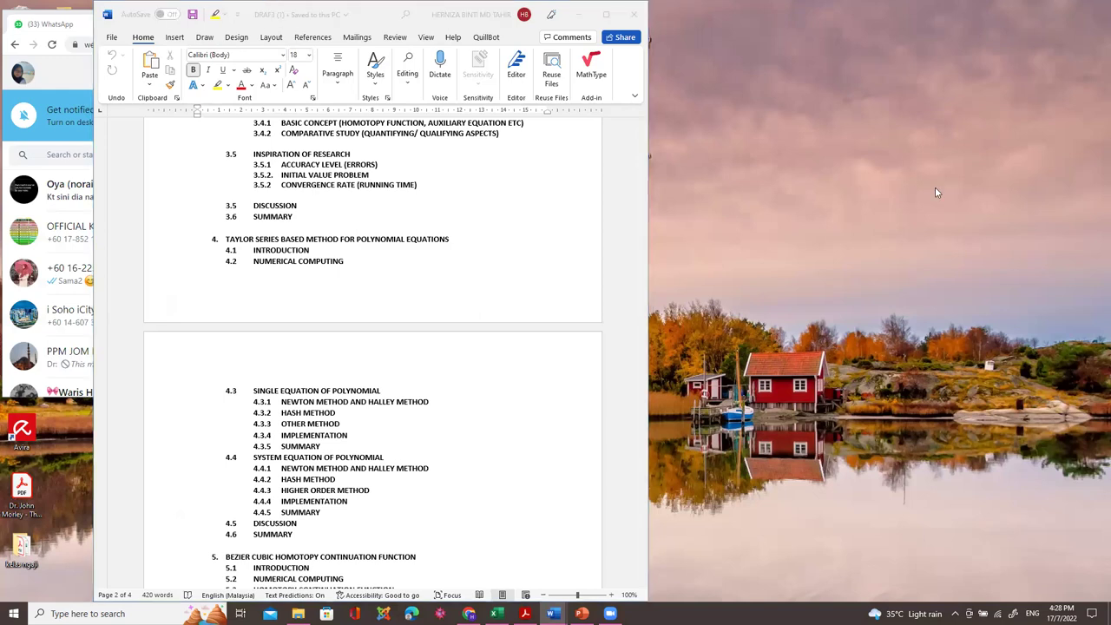